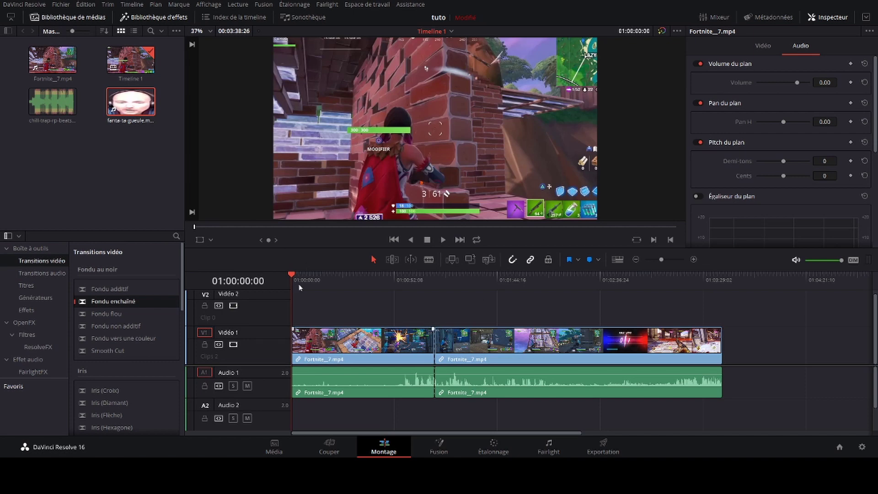
Delete both Fortnite__7.mp4 clips, with their linked audio, so the timeline is emptied
click(315, 338)
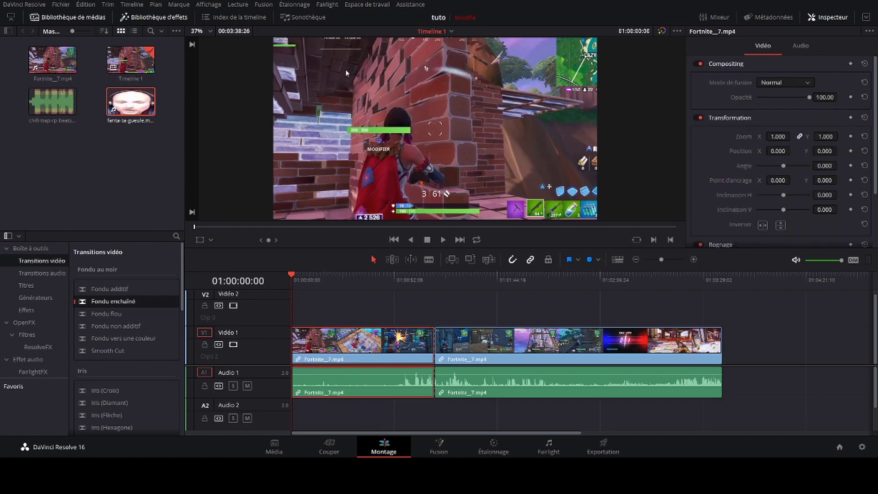
key(BackSpace)
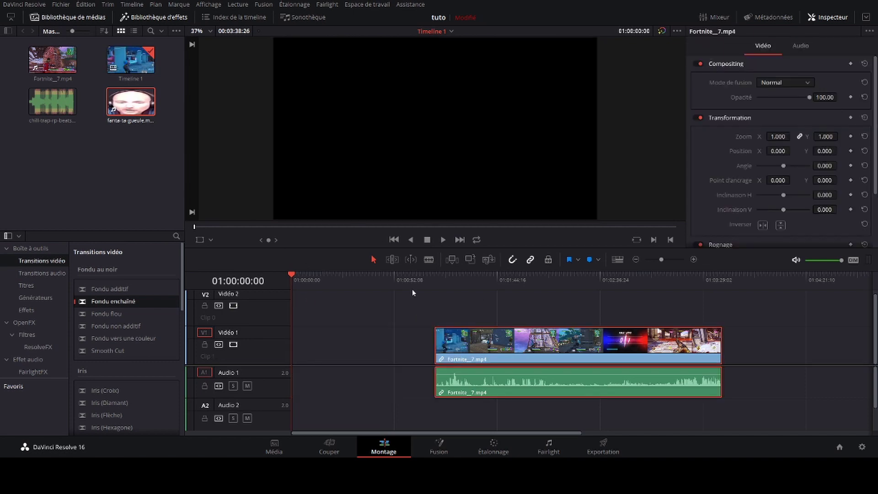
key(BackSpace)
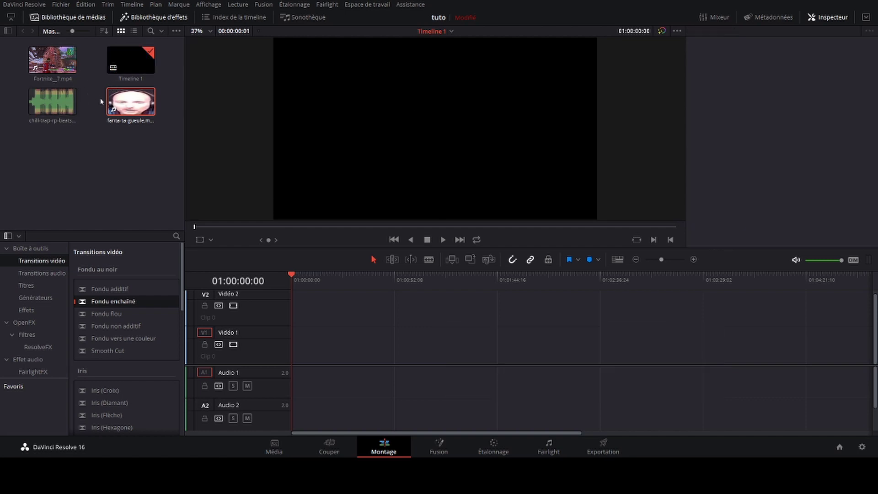
click(96, 146)
Browse the media storage locations for footage, checking the C: and D: drives and the Videos folder
click(273, 446)
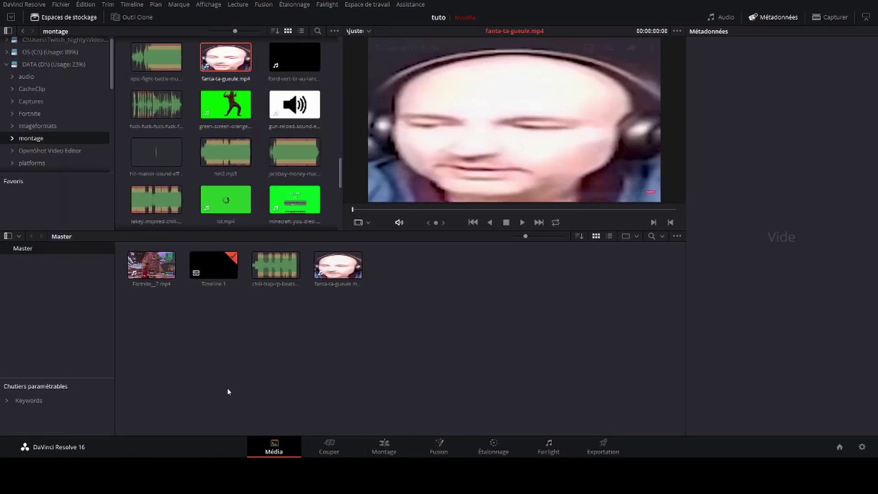
scroll(43, 68, up, 1)
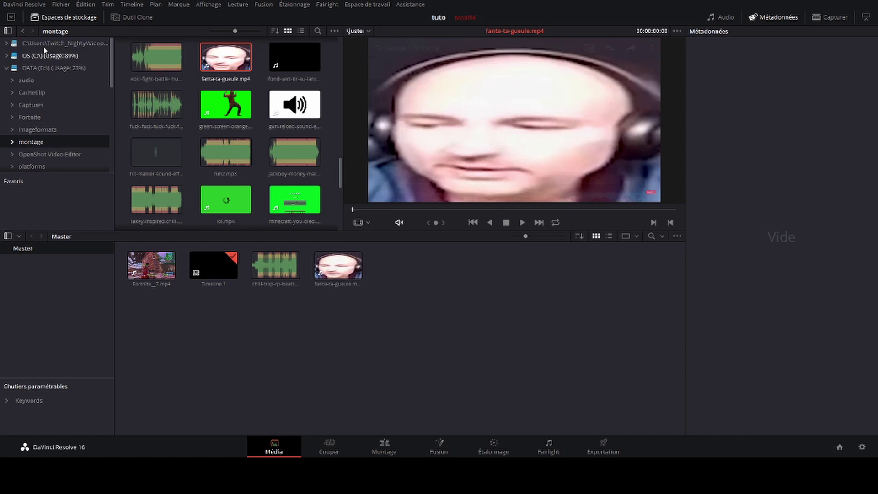
click(41, 52)
click(35, 65)
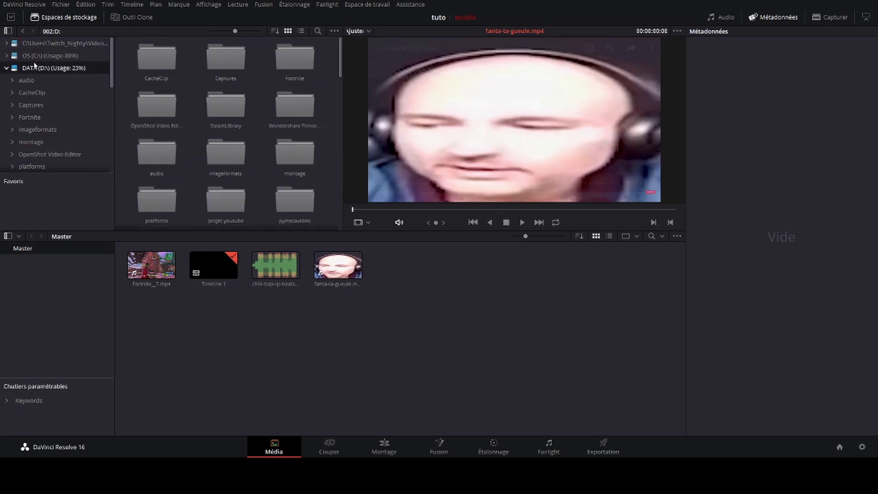
click(38, 53)
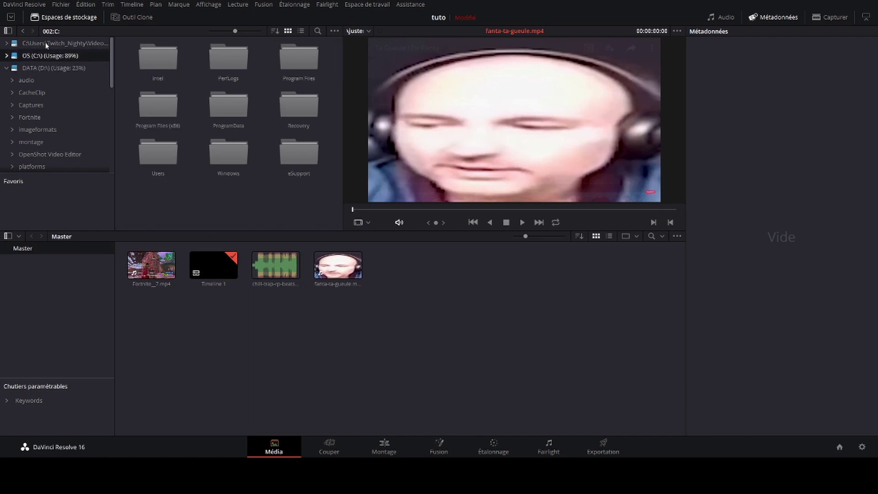
click(48, 42)
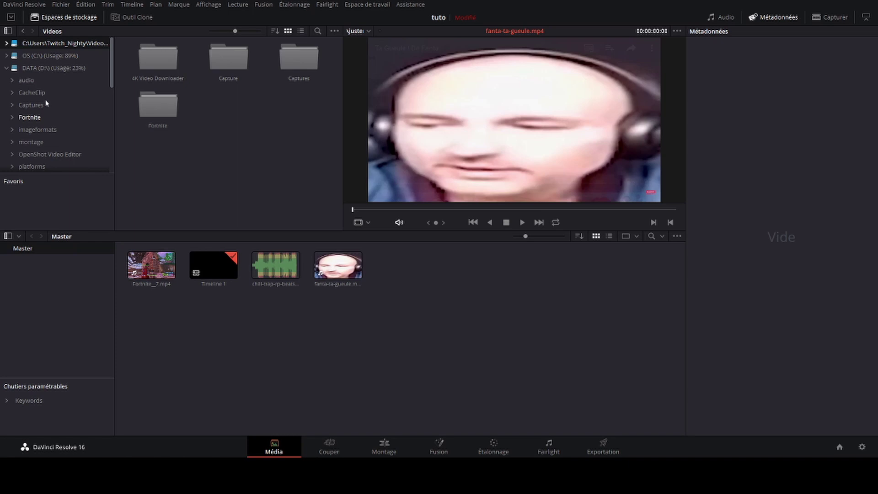
scroll(51, 99, down, 1)
scroll(24, 51, up, 1)
scroll(30, 66, down, 2)
scroll(26, 69, down, 8)
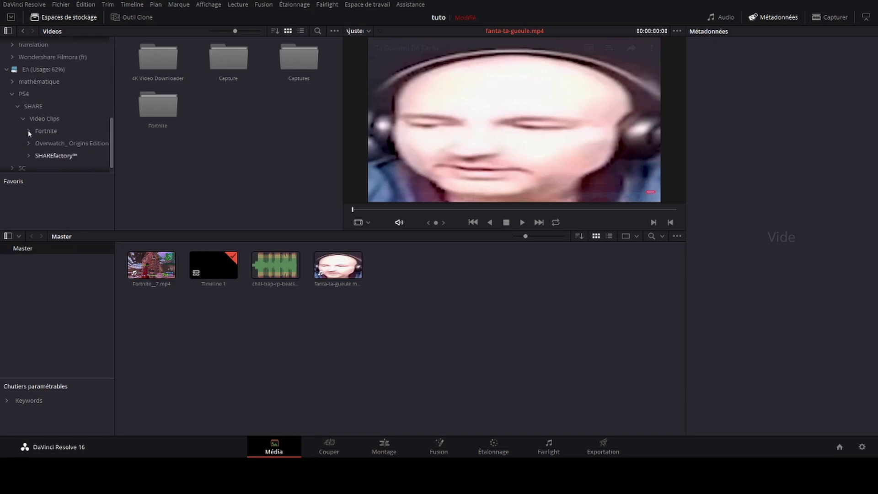
Open the SHAREfactory folder on drive E:, inside PS4, SHARE and Video Clips, to view its Fortnite recordings
click(23, 68)
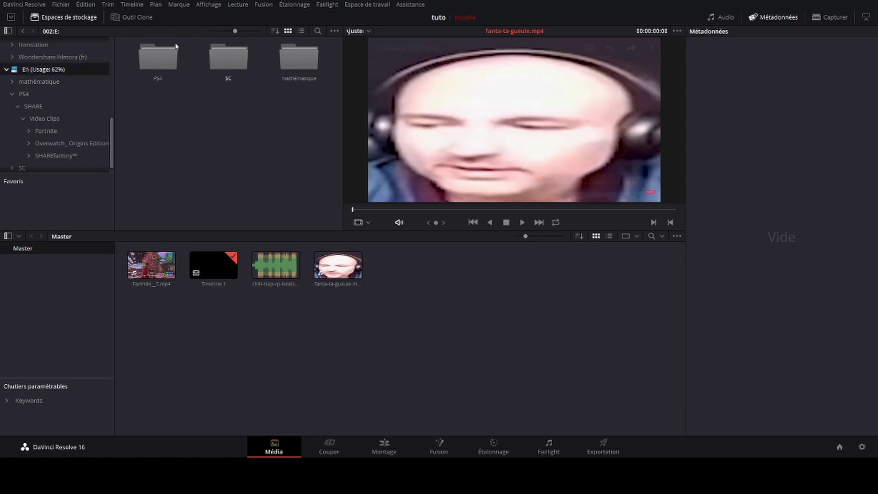
double_click(146, 66)
double_click(138, 58)
double_click(136, 58)
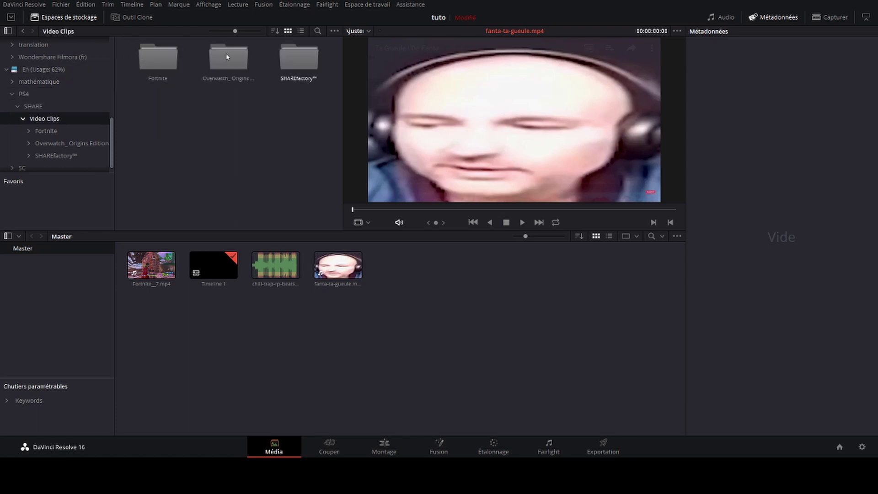
double_click(295, 55)
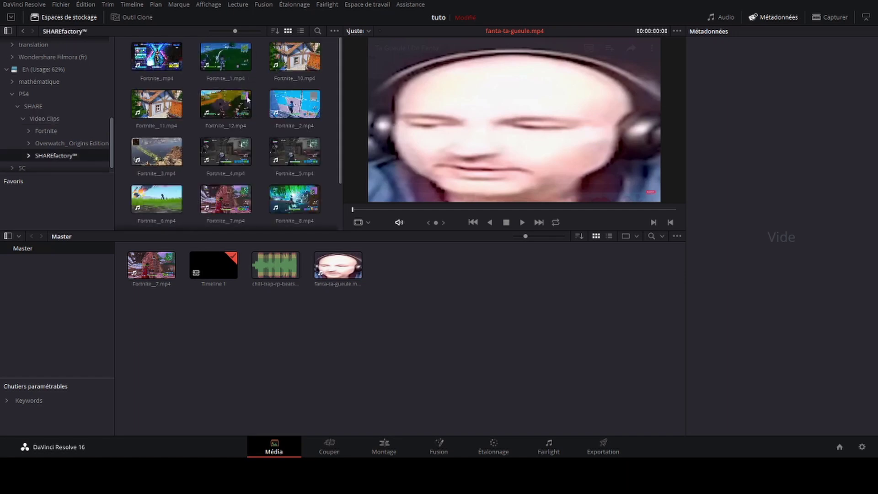
drag(301, 108, 257, 112)
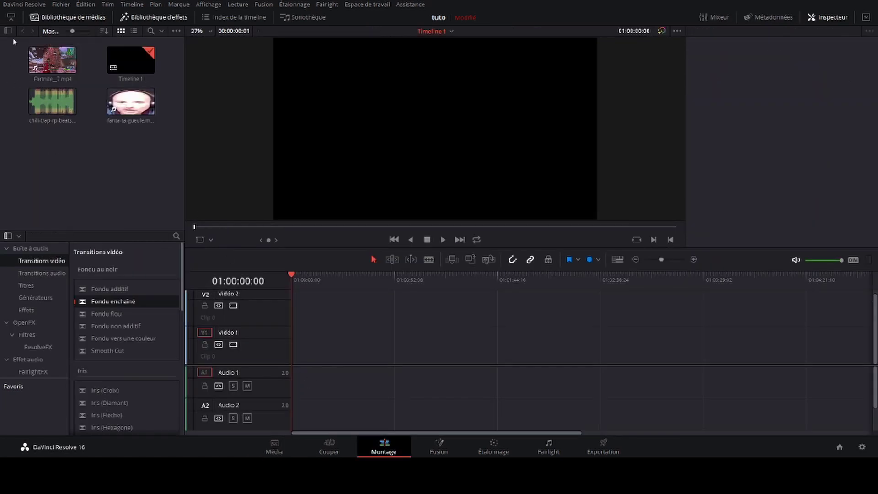
Place Fortnite__7.mp4 from the media pool at the start of the Vidéo 1 track in the timeline
click(35, 61)
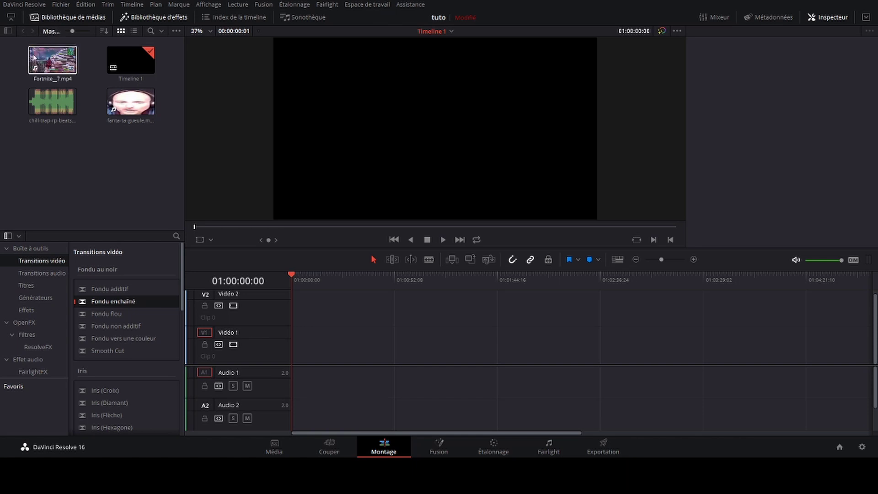
click(127, 129)
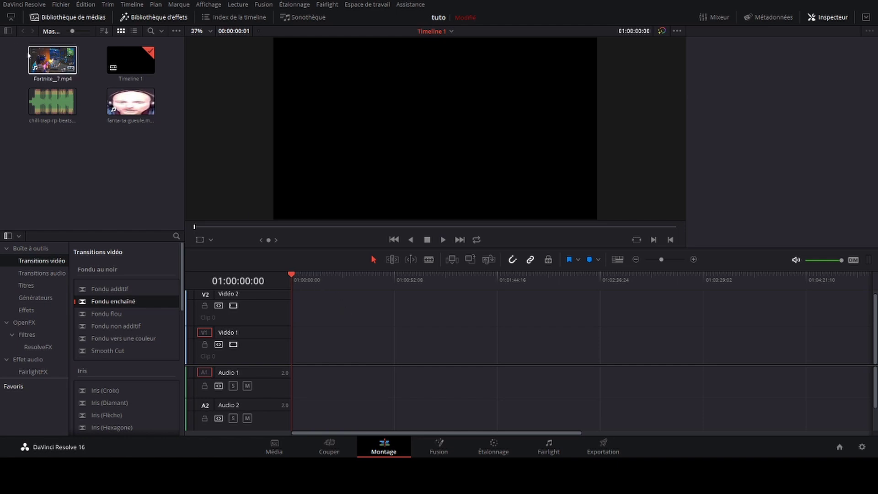
drag(67, 64, 236, 309)
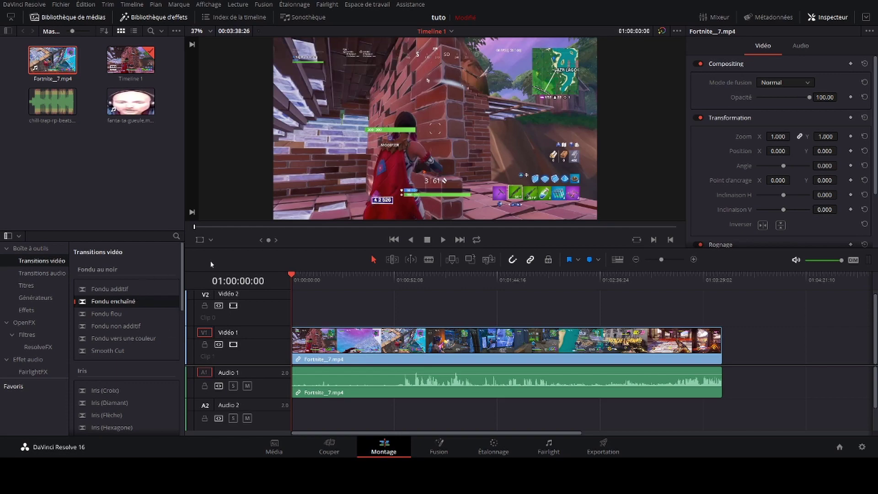
drag(233, 243, 234, 273)
key(ctrl+a)
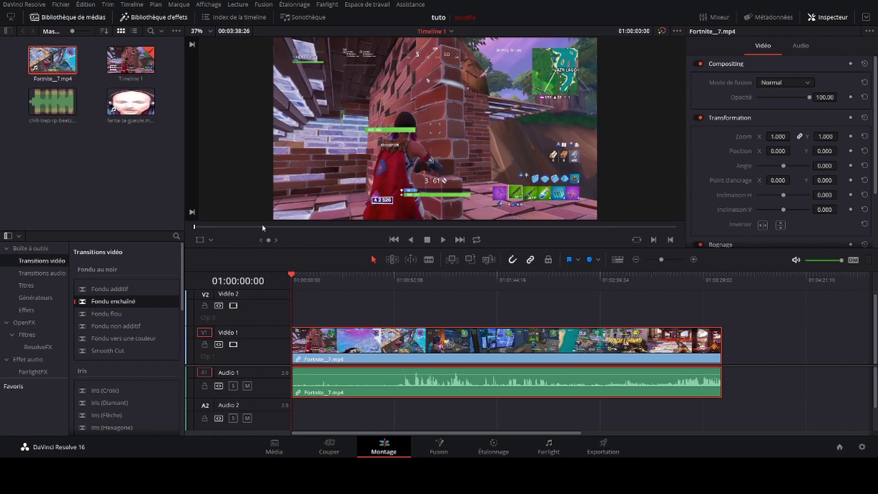
click(315, 291)
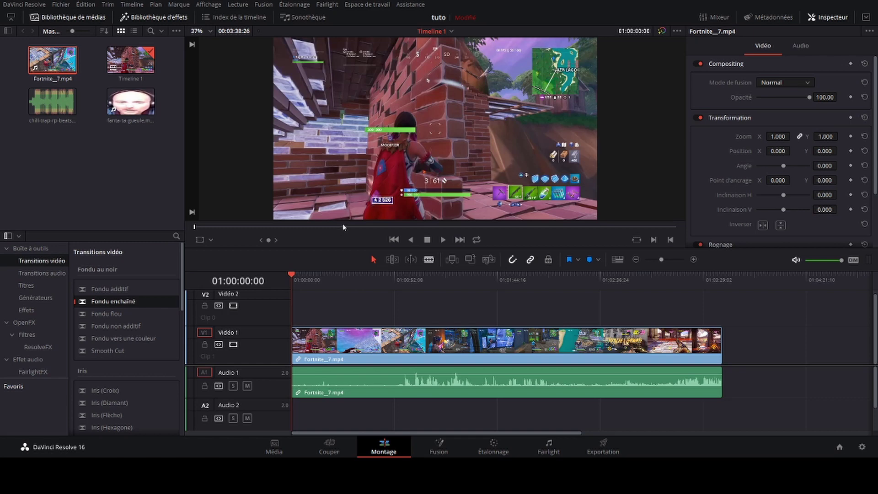
Split the Fortnite__7.mp4 clip at 01:00:17:19 and return to the selection tool
key(b)
drag(292, 277, 325, 277)
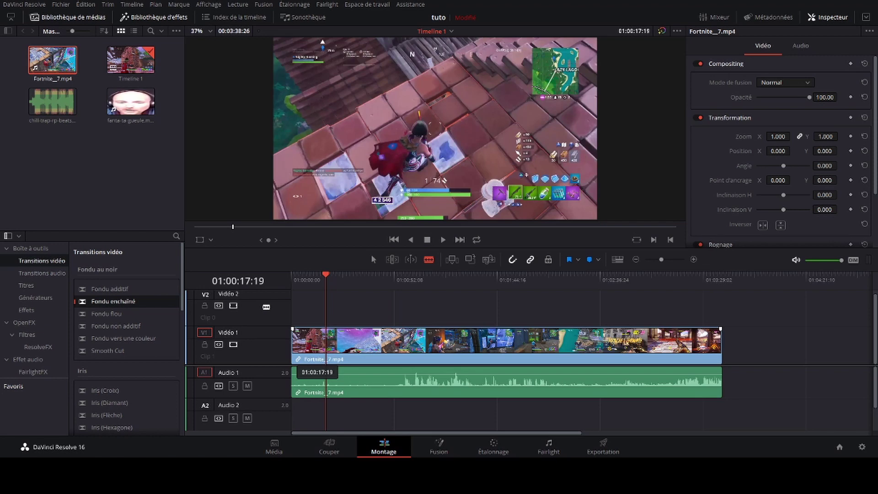
key(ctrl+b)
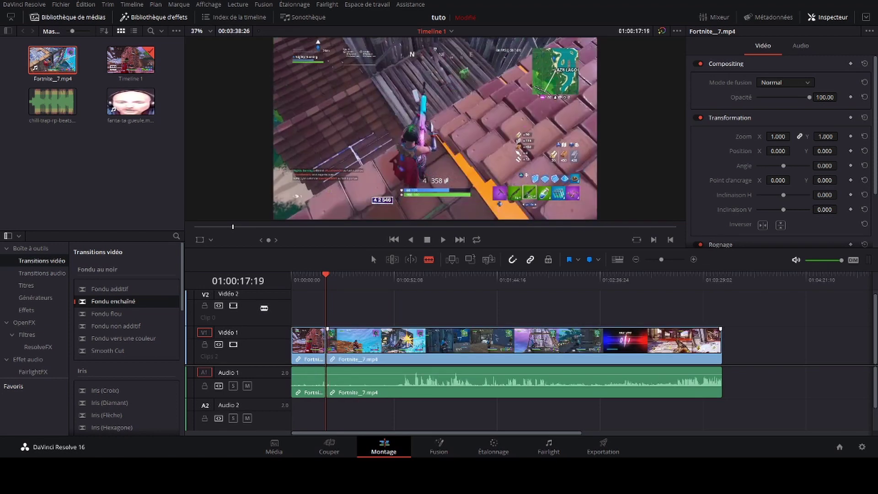
click(374, 260)
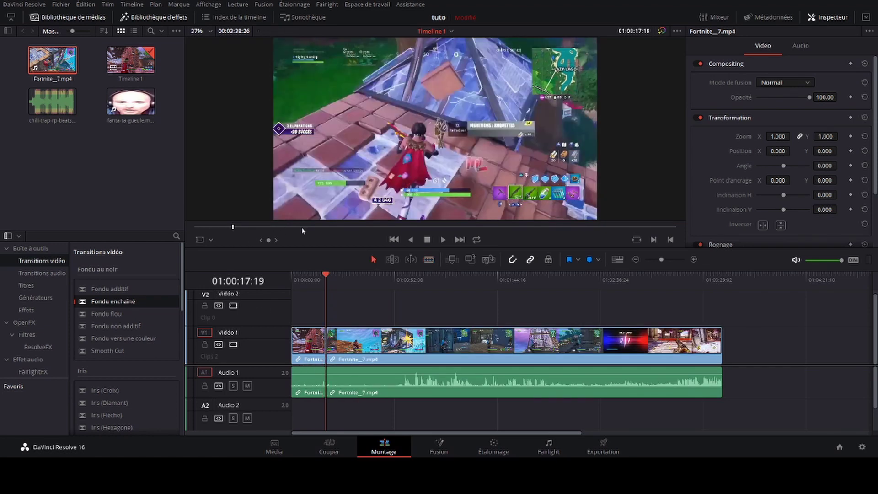
Try deleting the long section after the cut, and undo the deletion
mouse_move(380, 341)
mouse_down()
mouse_move(406, 344)
mouse_move(386, 346)
mouse_up()
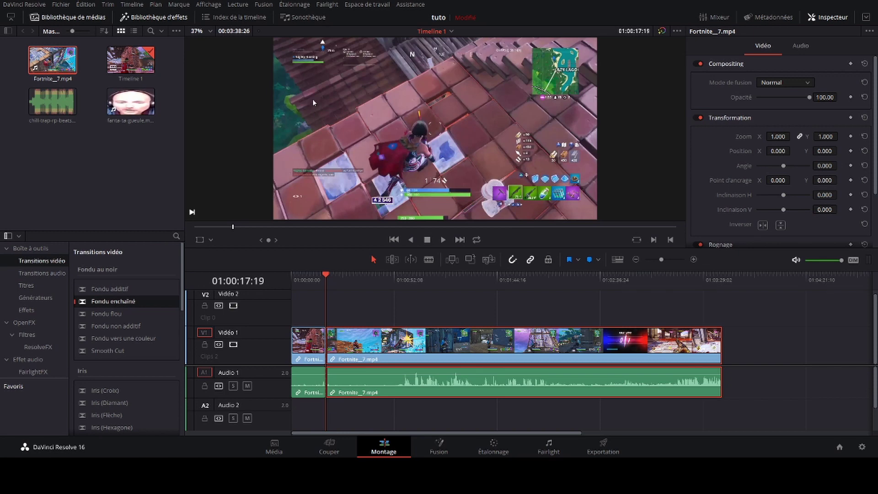
key(Delete)
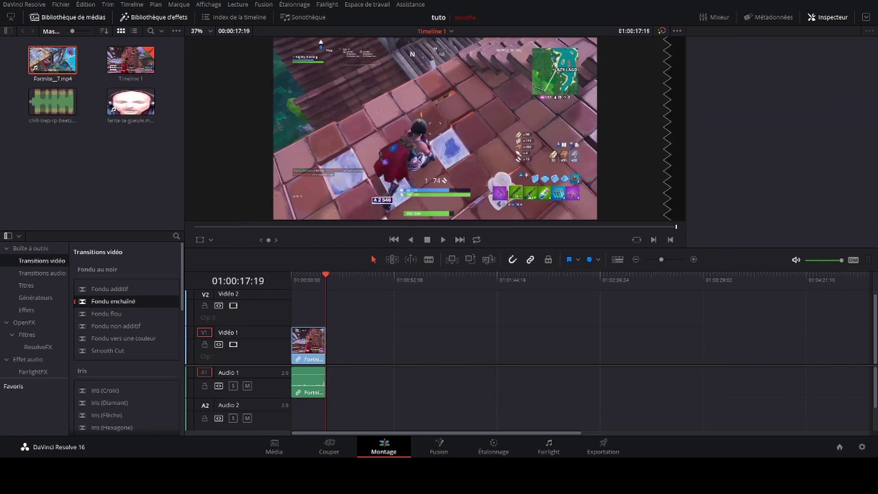
key(ctrl+z)
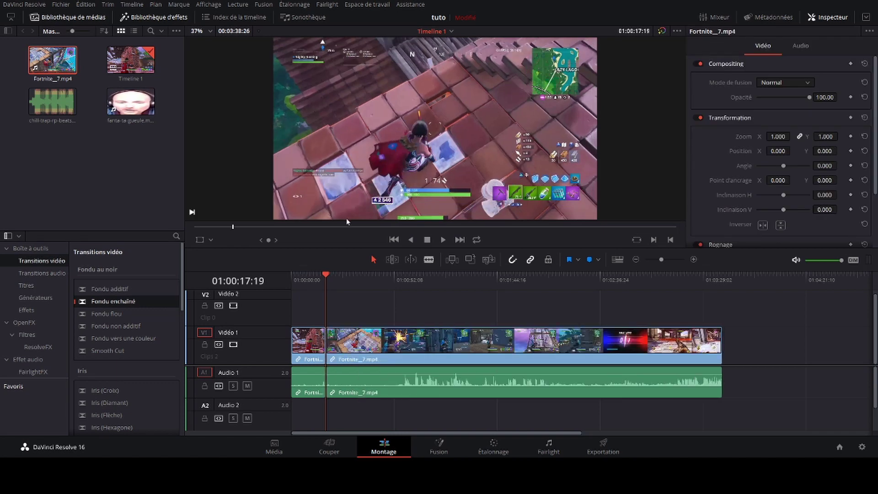
Make a second cut in the clip at 01:00:19:21 with the blade tool, and return to the selection tool
key(b)
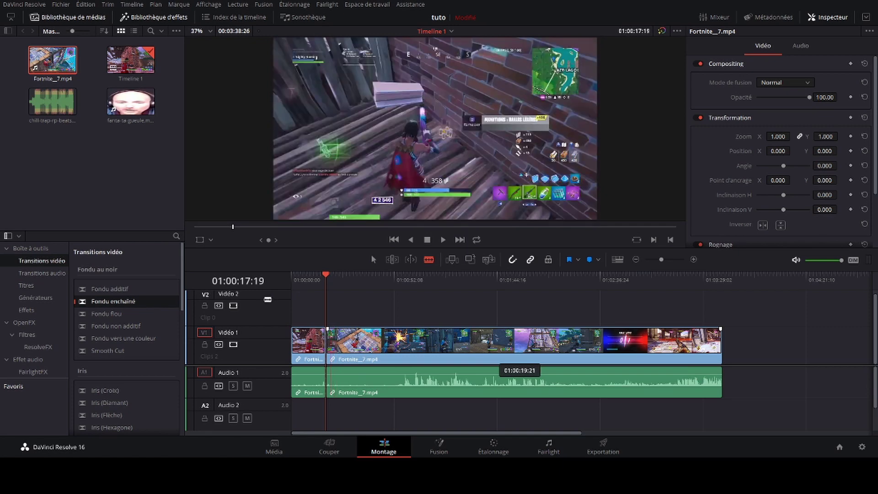
click(330, 342)
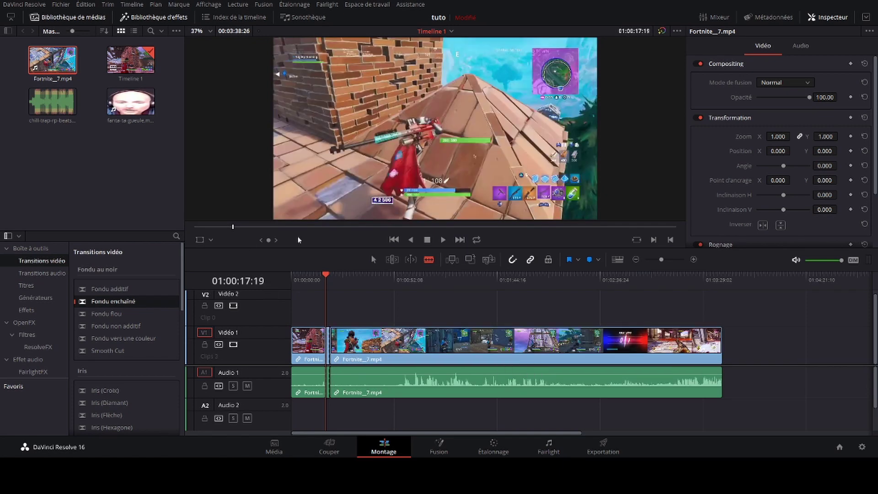
key(a)
Delete the short section between the two cuts and move the remaining long clip back against the first one
drag(325, 275, 311, 275)
click(328, 343)
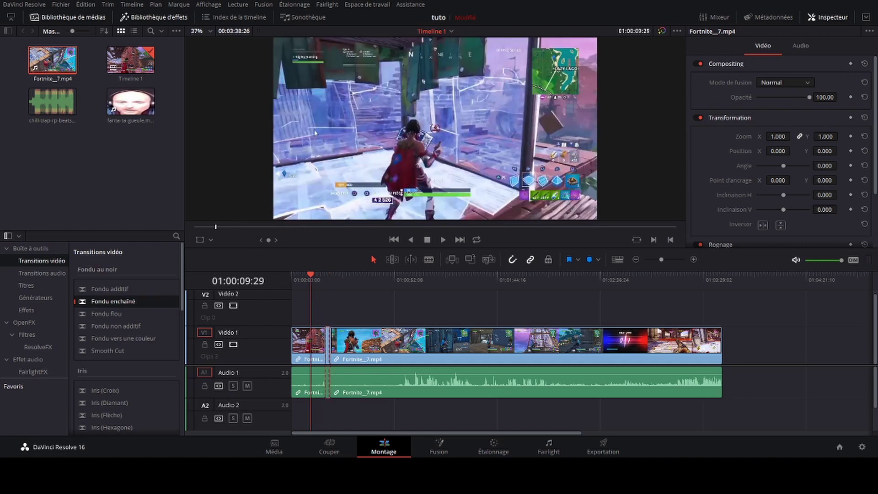
key(BackSpace)
mouse_move(377, 346)
mouse_down()
mouse_move(413, 346)
mouse_move(374, 352)
mouse_up()
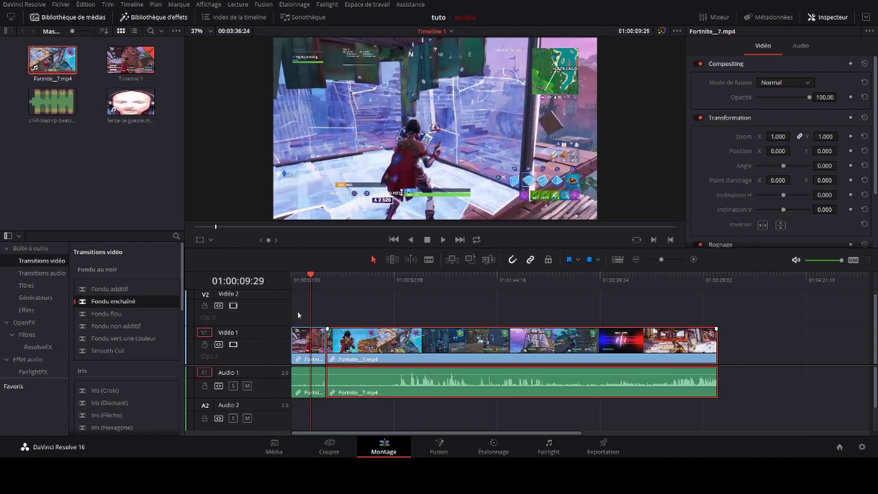
Play the timeline from about 01:00:13:13 across the join between the two clips to check the cut
key(Down)
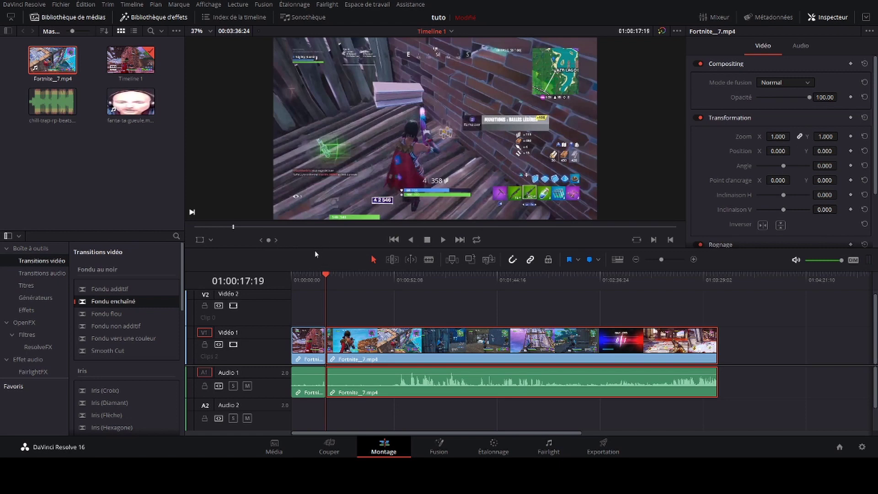
drag(267, 239, 254, 239)
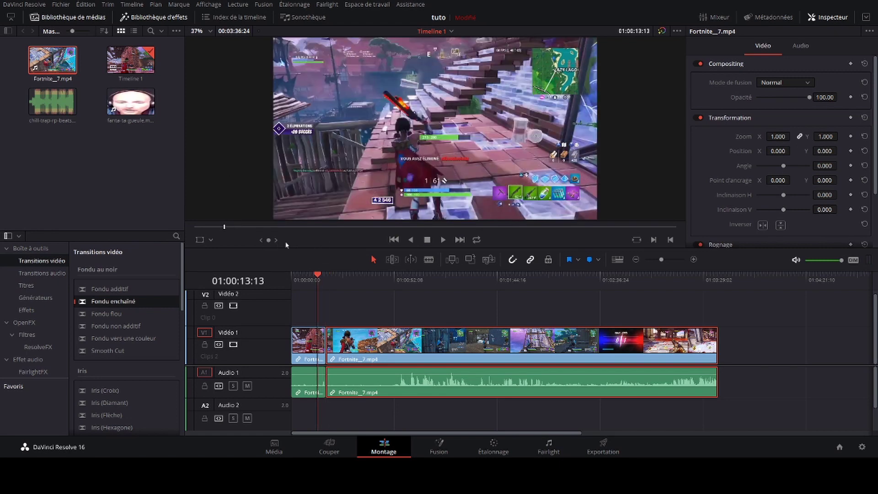
click(308, 340)
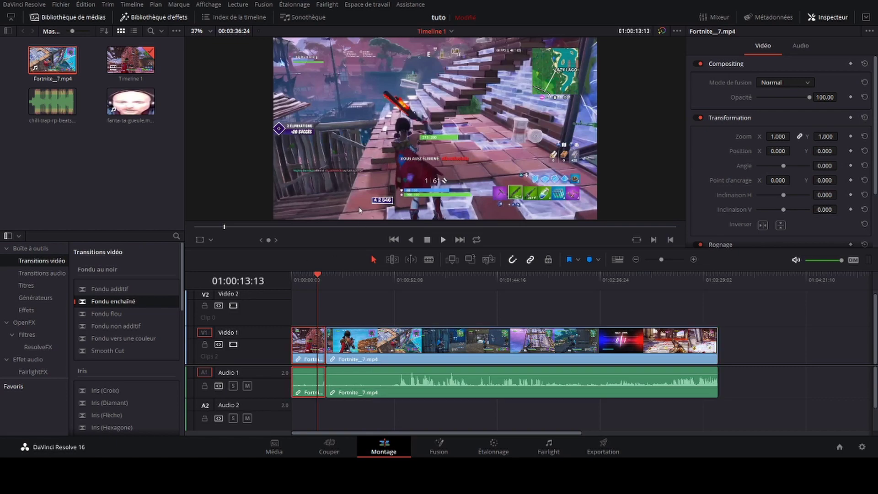
key(space)
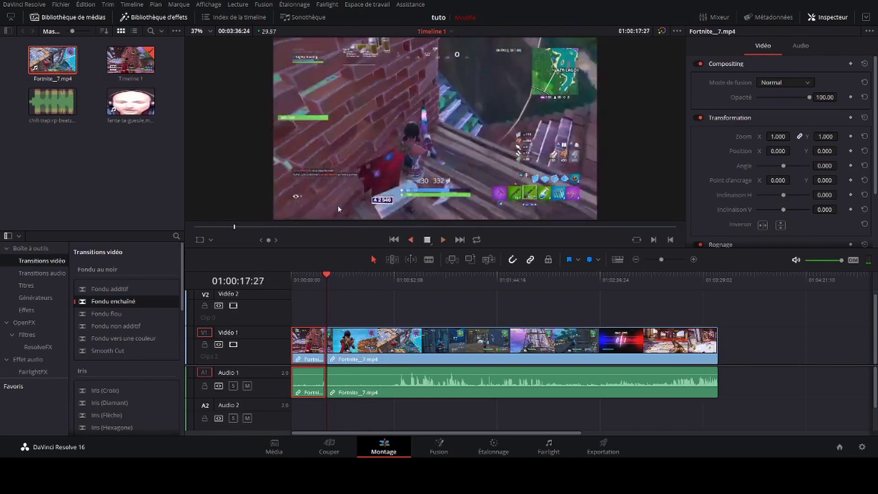
key(k)
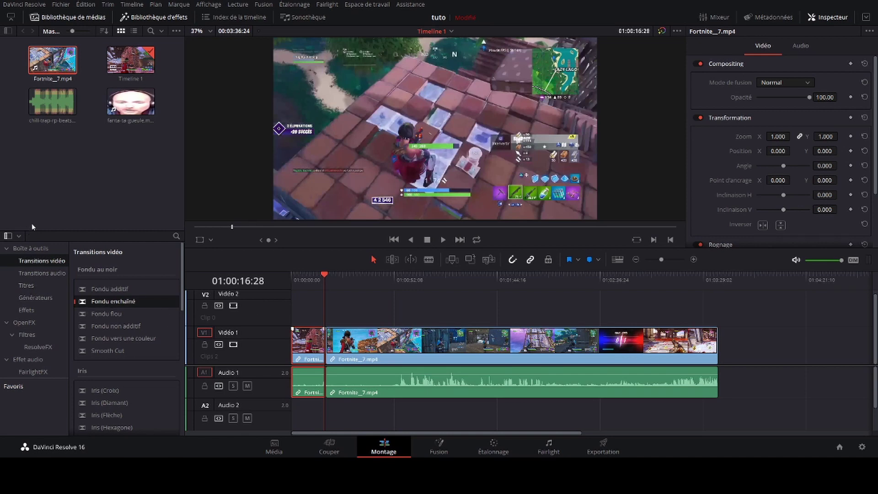
Look through the video transitions, add Fondu enchaîné at the join between the two clips, and play across it
scroll(73, 261, down, 10)
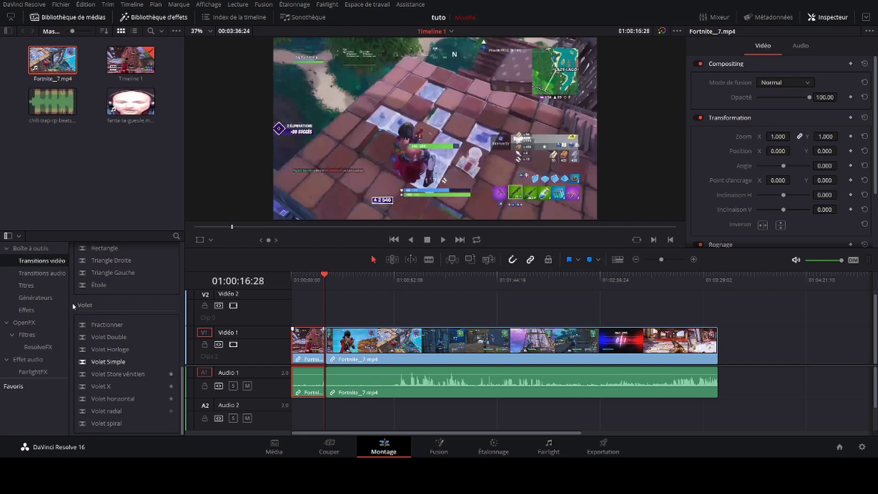
scroll(78, 288, up, 8)
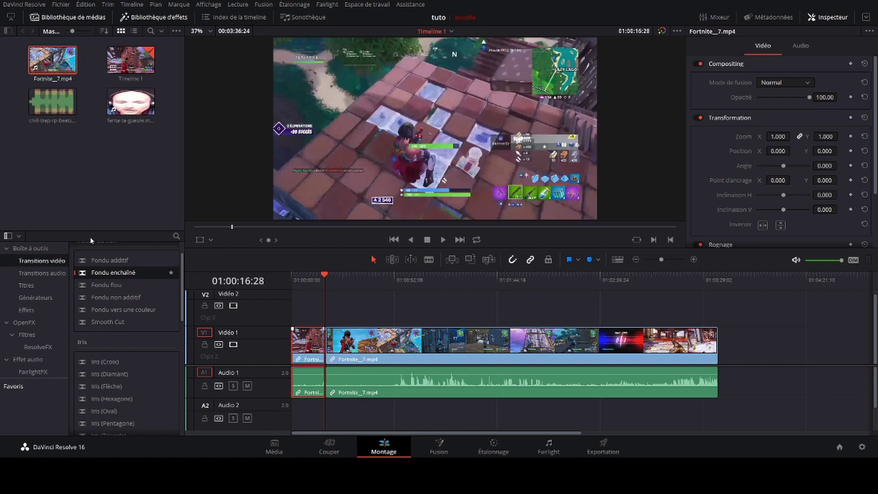
drag(112, 272, 263, 308)
key(space)
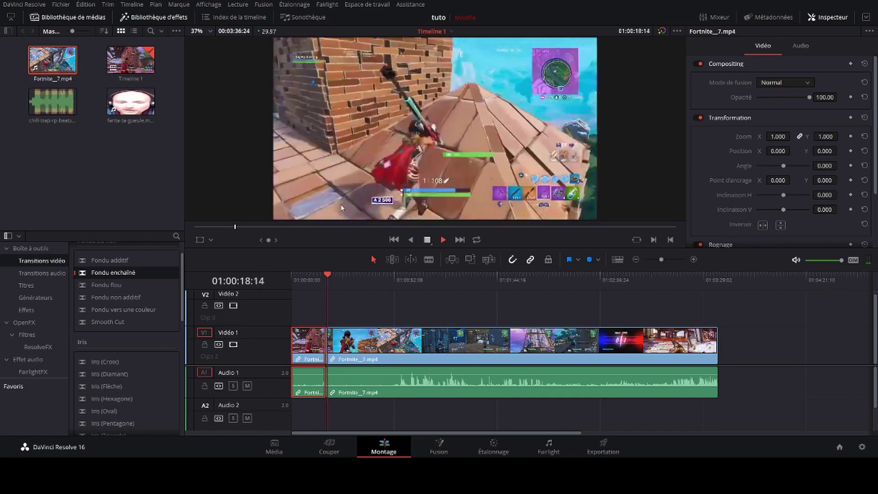
key(space)
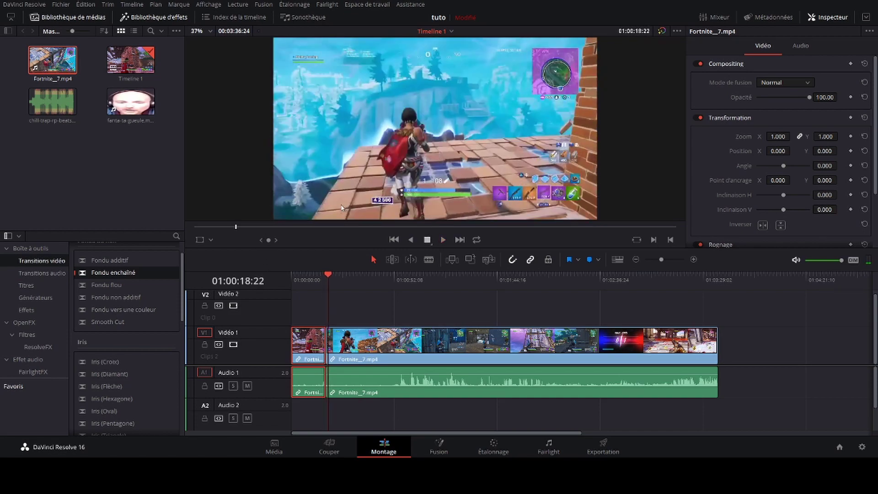
click(282, 262)
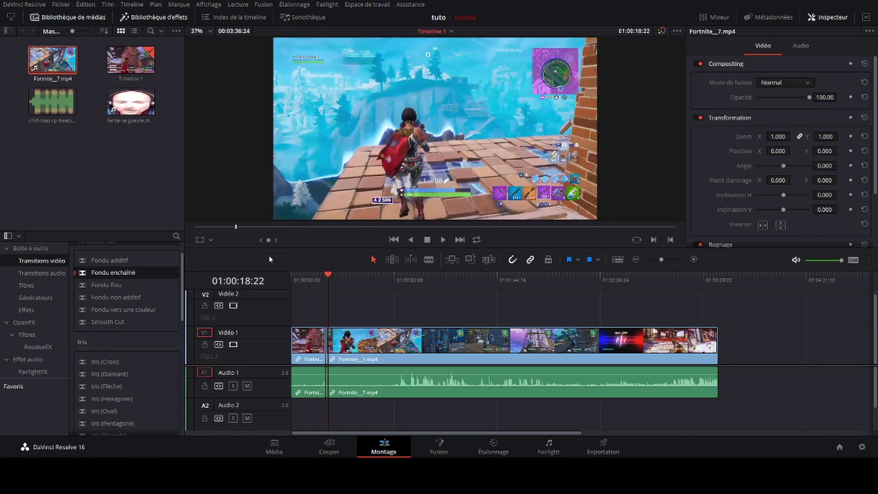
Undo the transition, the section removal and the cuts in the Fortnite clip
key(ctrl+z)
key(ctrl+z)
key(ctrl+z)
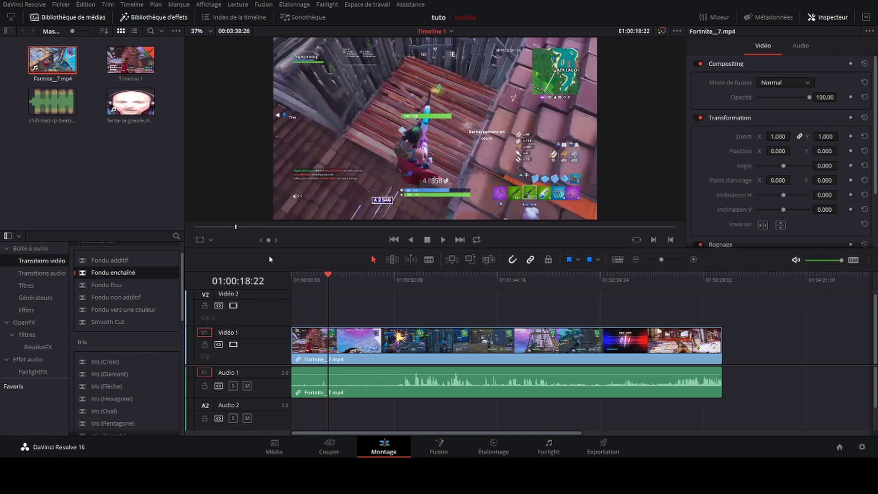
Isolate a section about 00:00:02:22 long starting at 01:00:12:03 by cutting the clip at both ends with the blade tool
drag(265, 240, 249, 240)
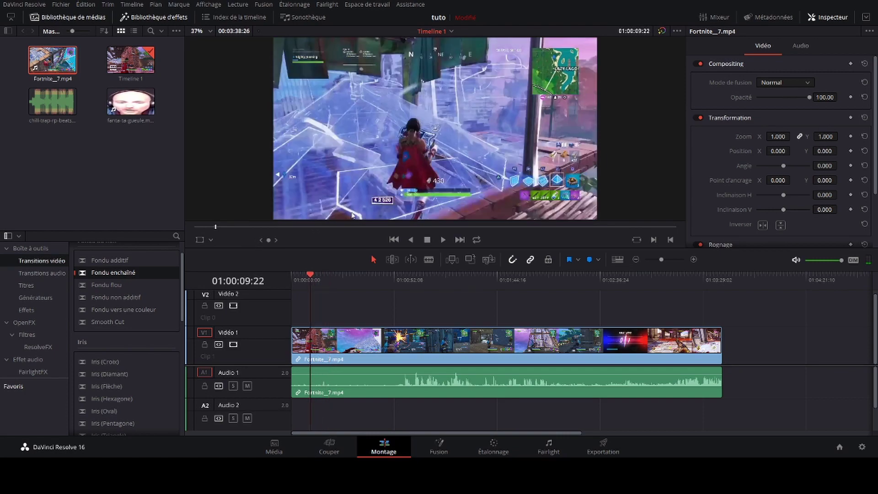
key(space)
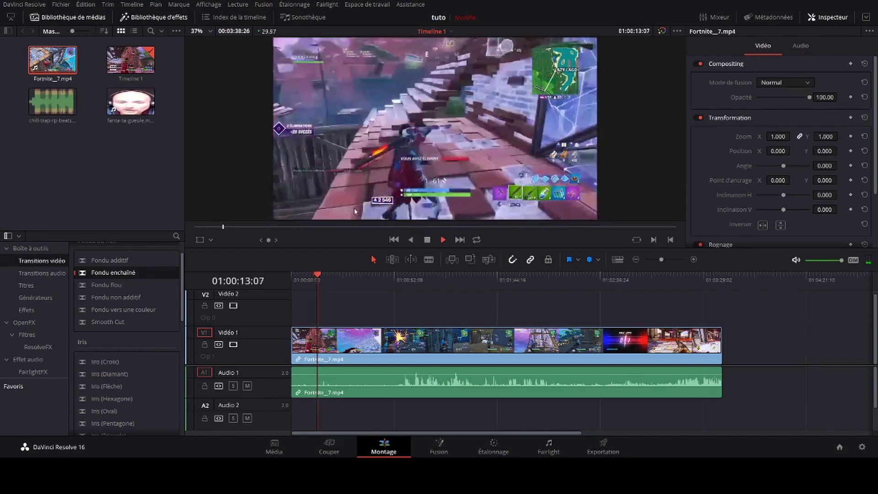
key(j)
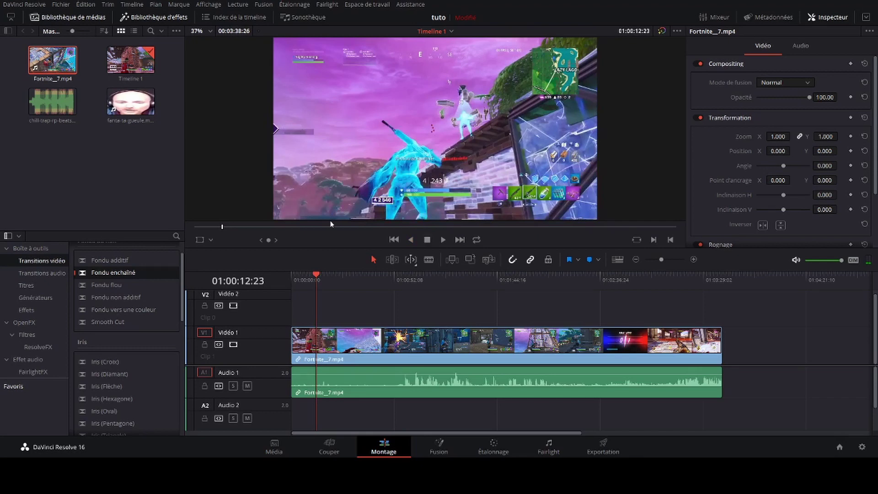
key(j)
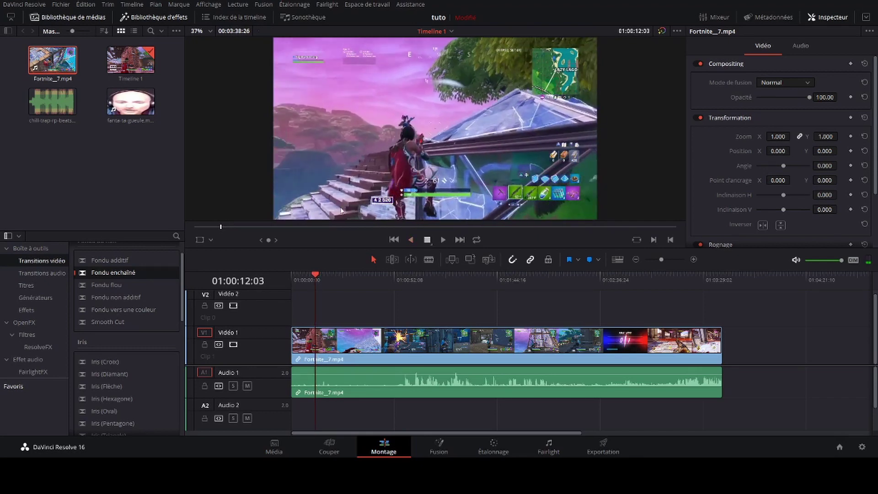
key(b)
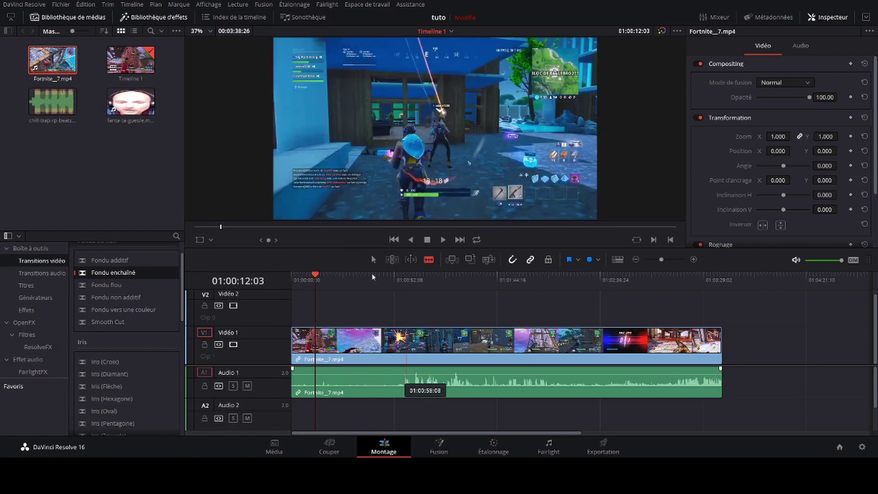
click(812, 17)
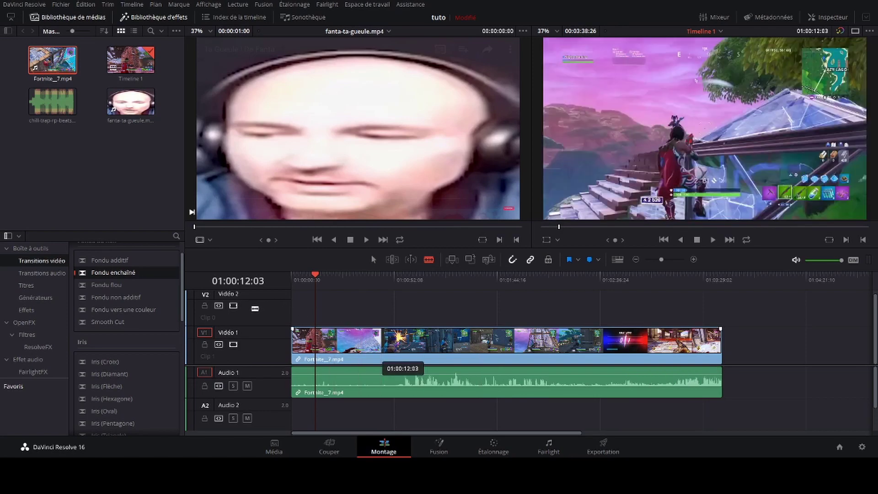
click(316, 384)
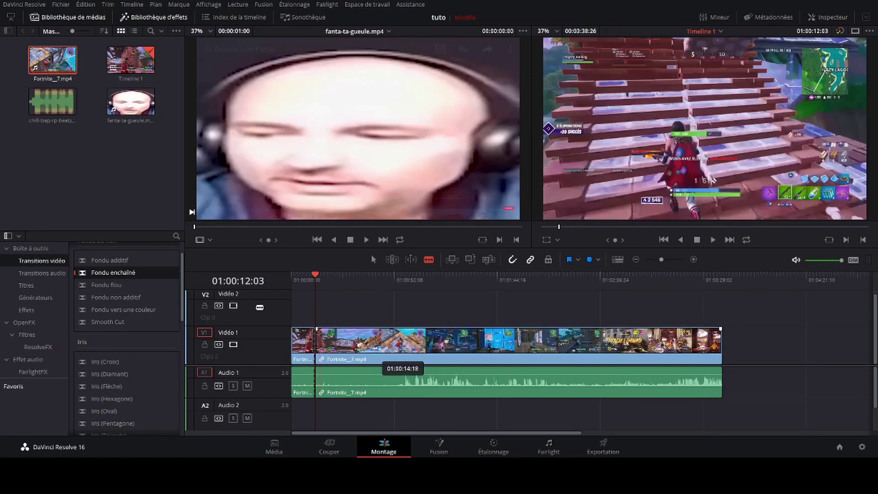
click(320, 384)
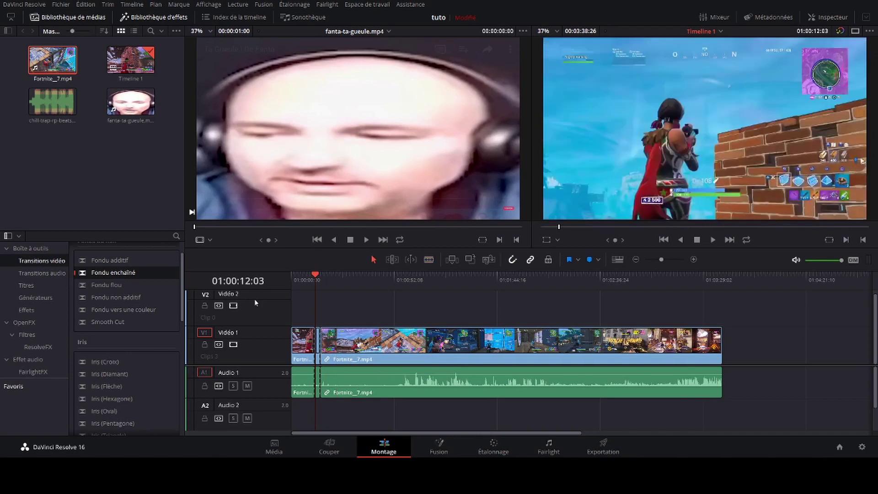
Set the short section's zoom to 5.500 and its position to X 1041, Y -92, and play the timeline to check the effect
double_click(318, 373)
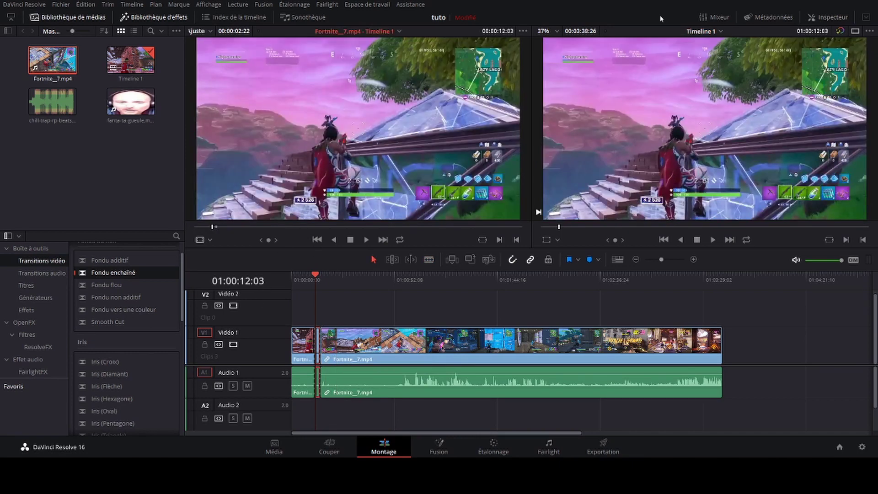
click(828, 17)
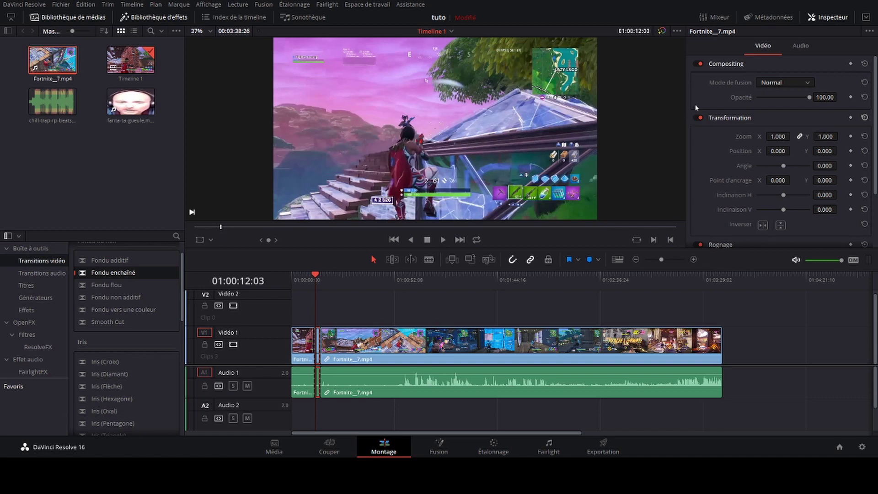
drag(778, 136, 608, 115)
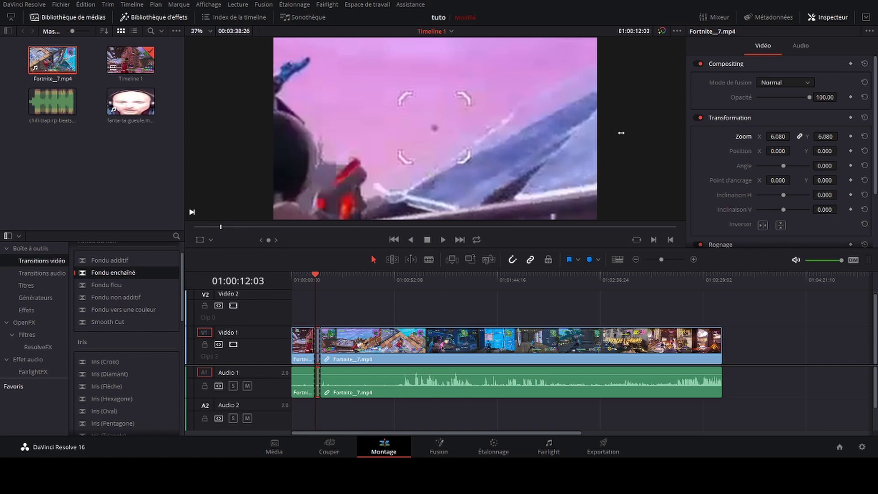
drag(778, 151, 752, 136)
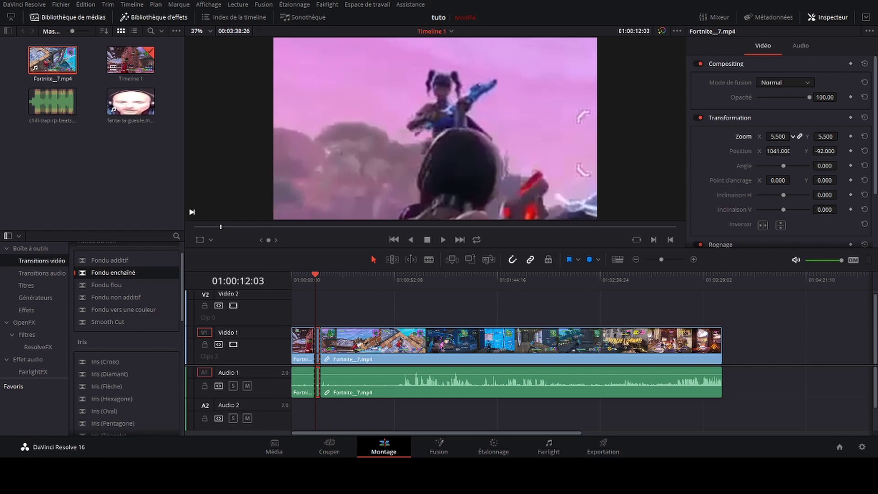
key(space)
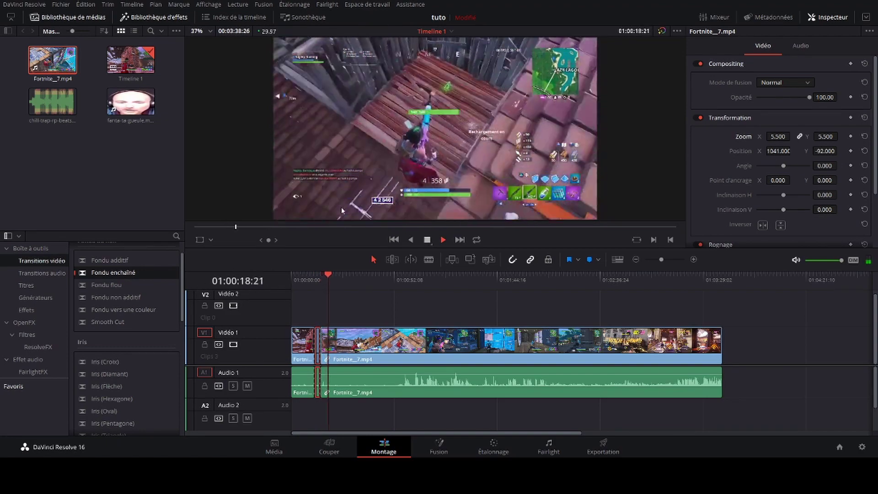
key(space)
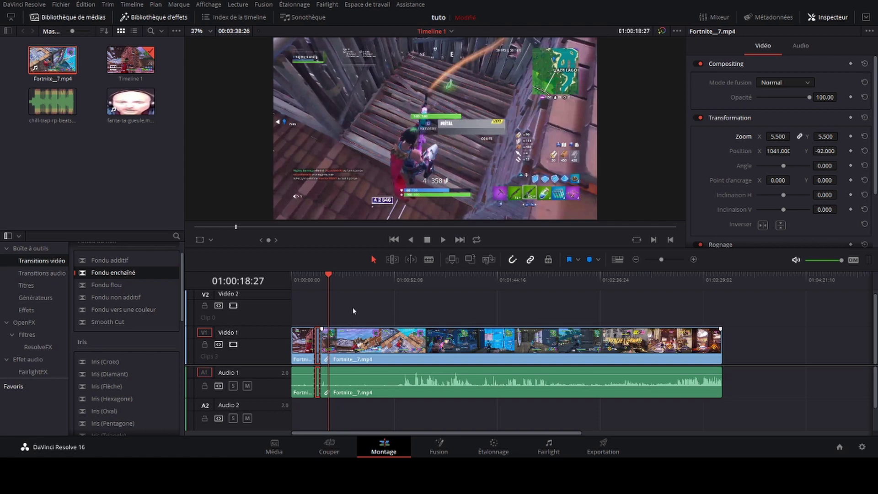
Undo all timeline edits including the clip's placement, and place Fortnite__7.mp4 at the start of the timeline again
key(ctrl+z)
key(ctrl+z)
key(ctrl+z)
key(ctrl+z)
key(ctrl+z)
key(ctrl+z)
key(ctrl+z)
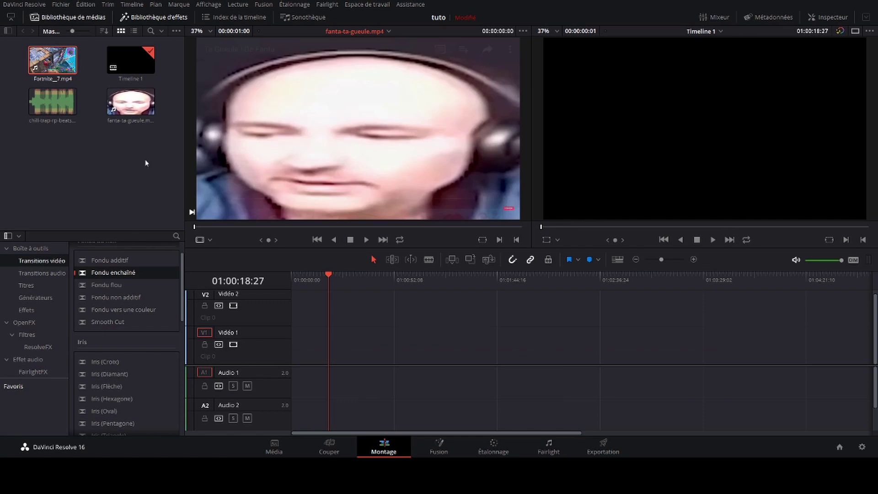
drag(68, 66, 235, 291)
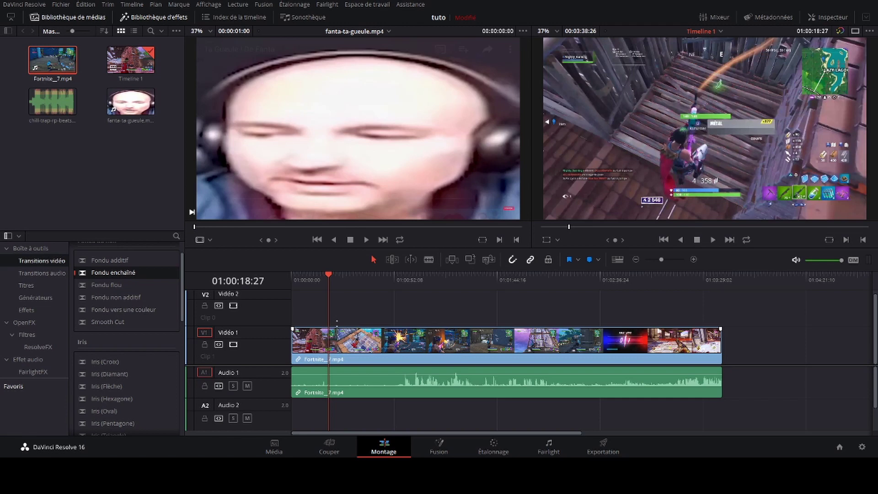
Lower the audio volume of the Fortnite__7.mp4 clip on the Audio 1 track
mouse_move(421, 374)
mouse_down()
mouse_move(425, 381)
mouse_move(425, 364)
mouse_move(426, 374)
mouse_up()
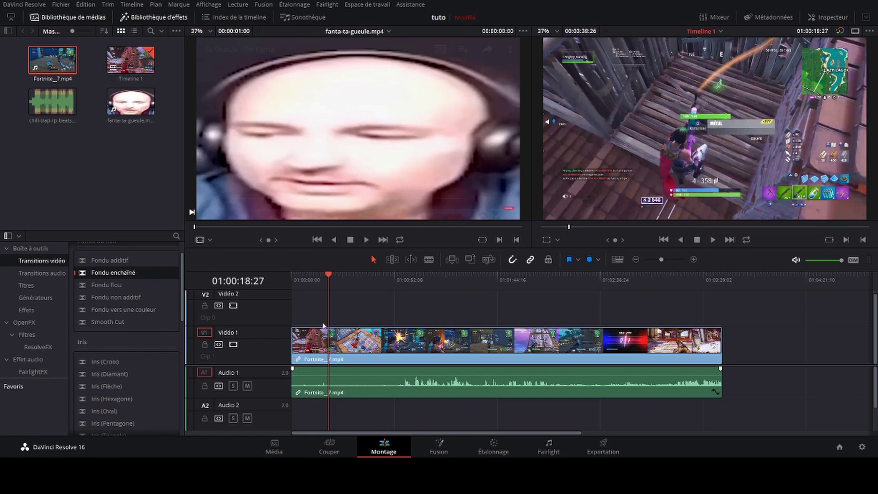
click(310, 328)
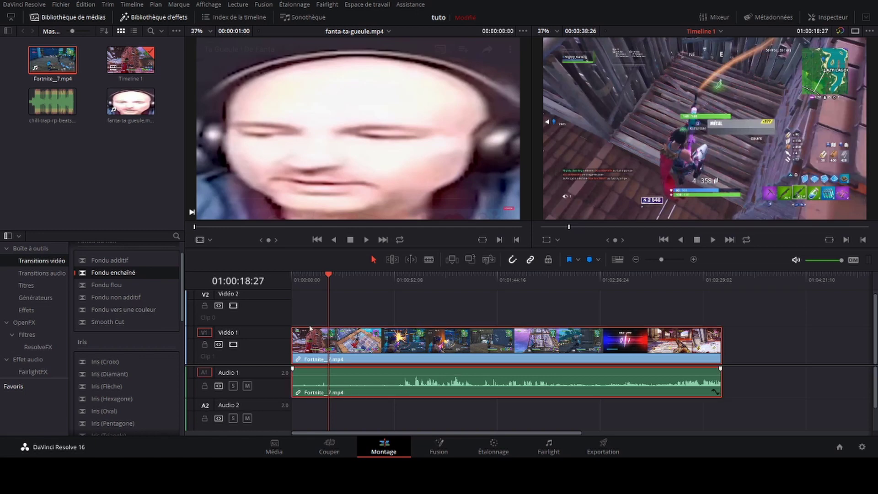
click(302, 334)
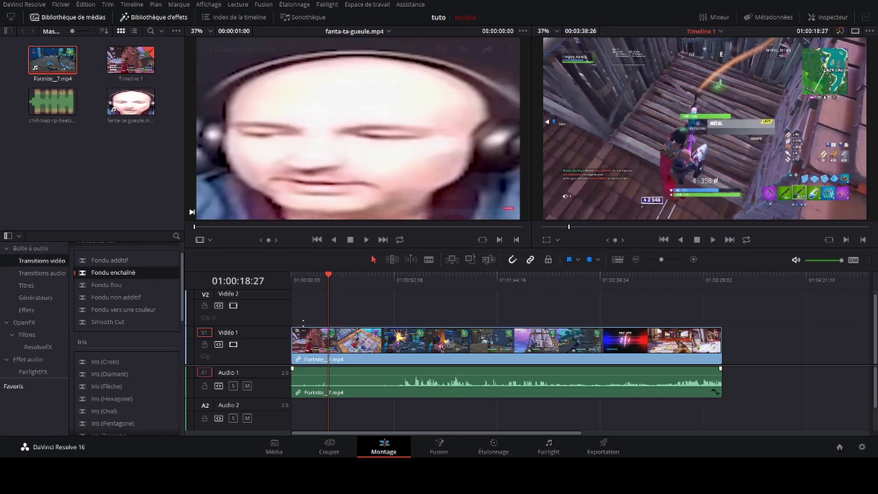
drag(379, 375, 380, 376)
Browse the media storage to the montage folder on the DATA (D:) drive
click(274, 447)
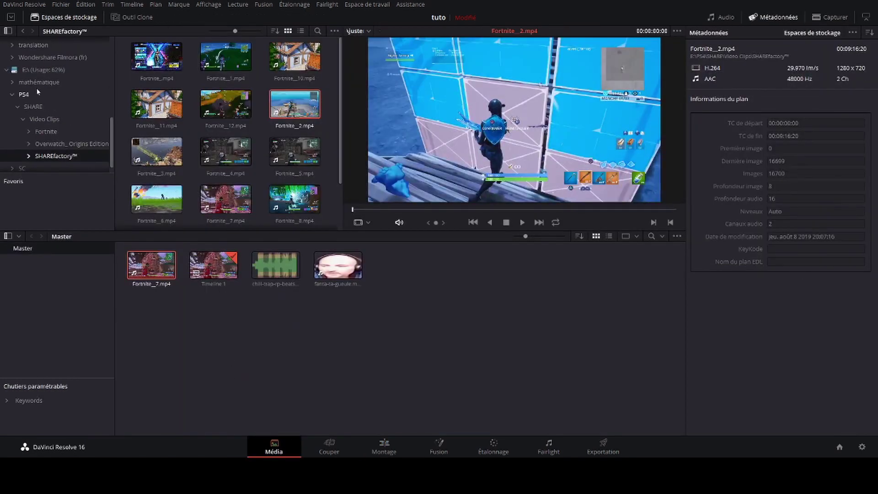
scroll(36, 122, down, 1)
scroll(35, 120, up, 4)
scroll(27, 100, up, 3)
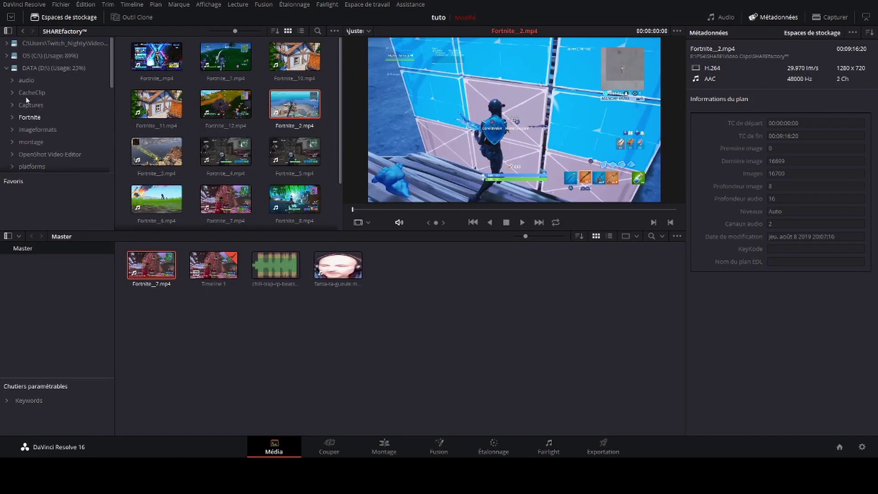
click(26, 67)
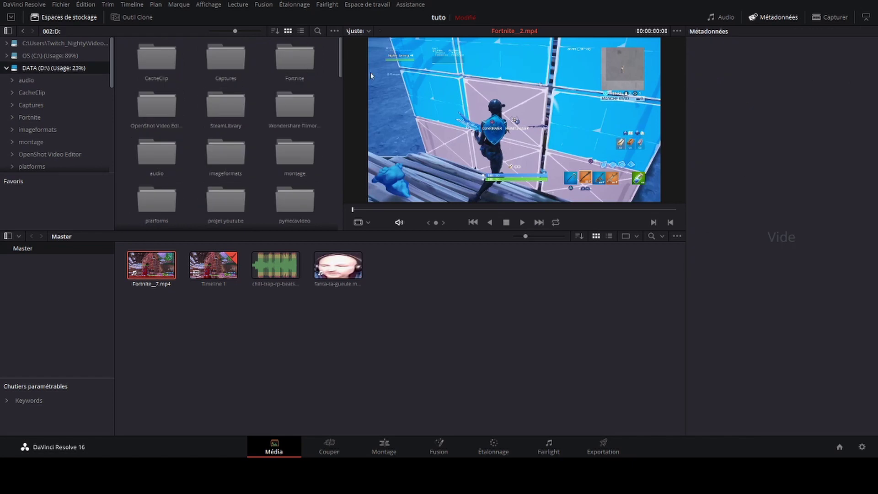
scroll(157, 139, down, 1)
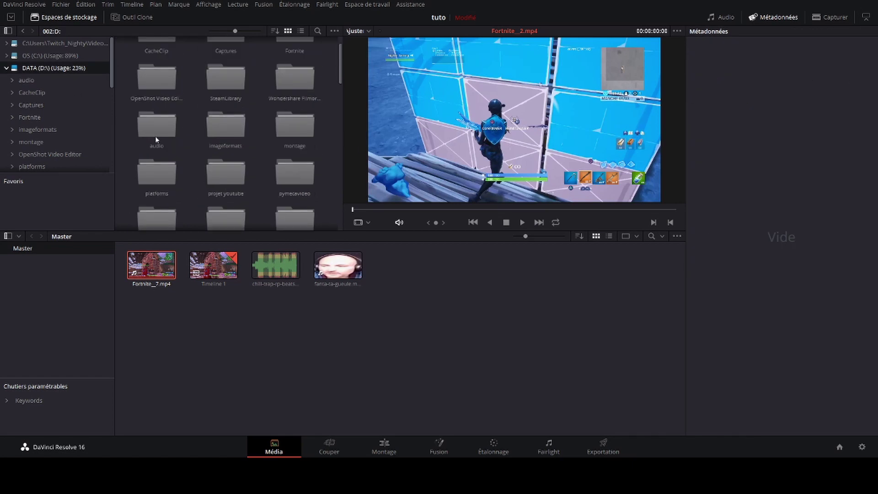
scroll(158, 141, up, 1)
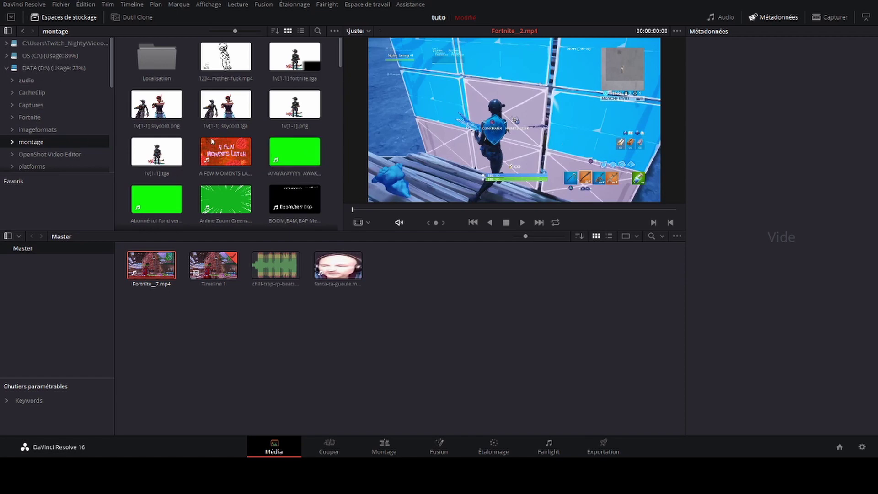
scroll(187, 165, down, 1)
scroll(165, 171, up, 1)
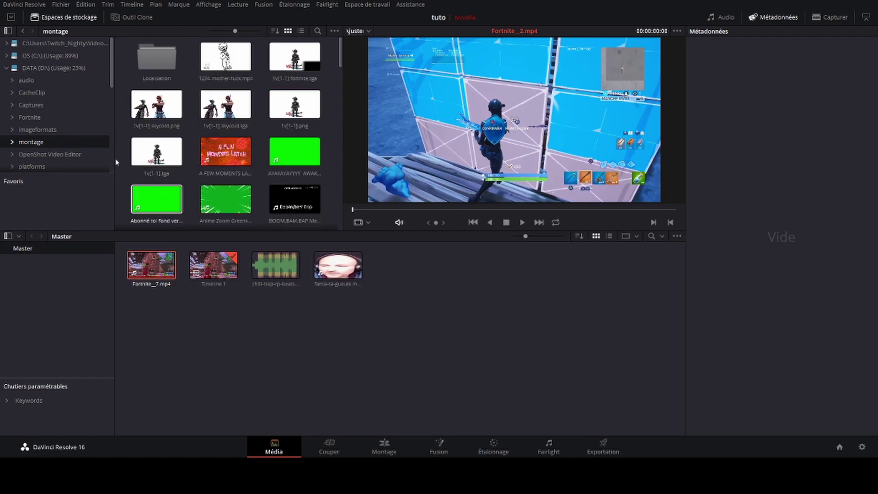
Look through the green-screen clips in the montage folder and add the Explosion HD clip to the media pool
click(226, 199)
click(295, 151)
scroll(149, 178, down, 1)
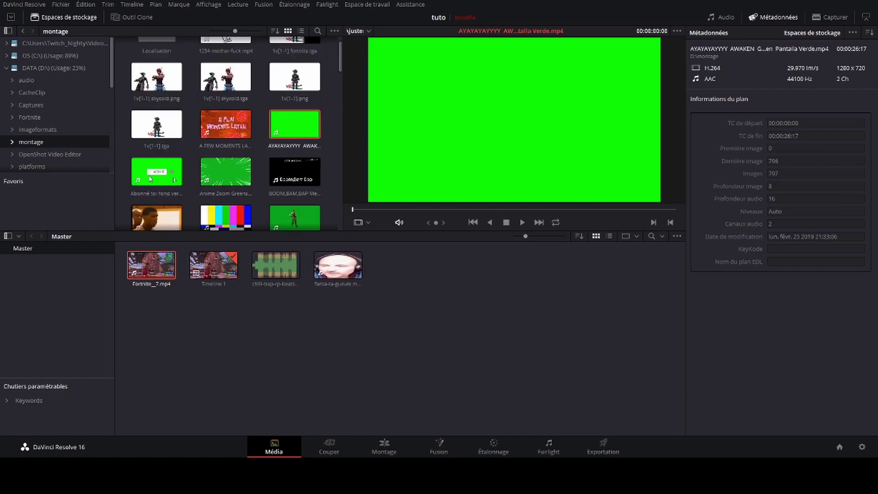
scroll(149, 178, down, 2)
click(275, 173)
scroll(188, 163, down, 1)
click(157, 186)
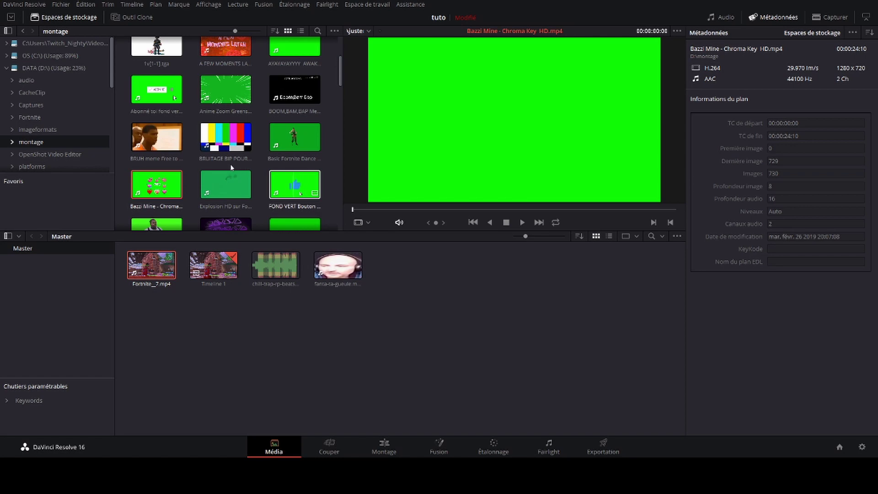
drag(221, 183, 336, 302)
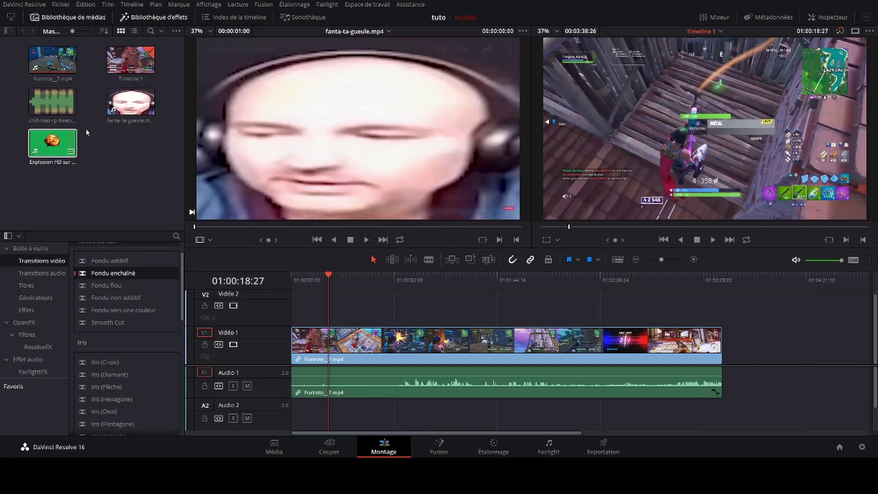
Find the frame at 01:00:12:26 in the gameplay and place the Explosion HD clip there on the Video 3 track
key(j)
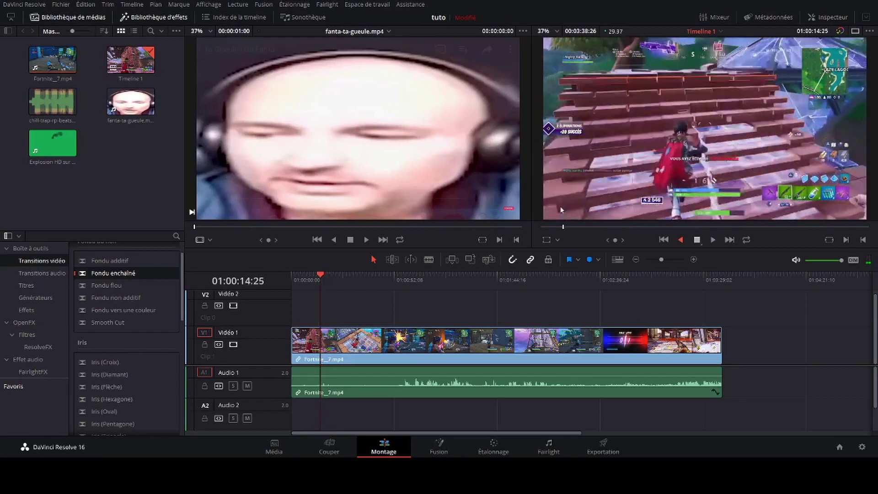
key(l)
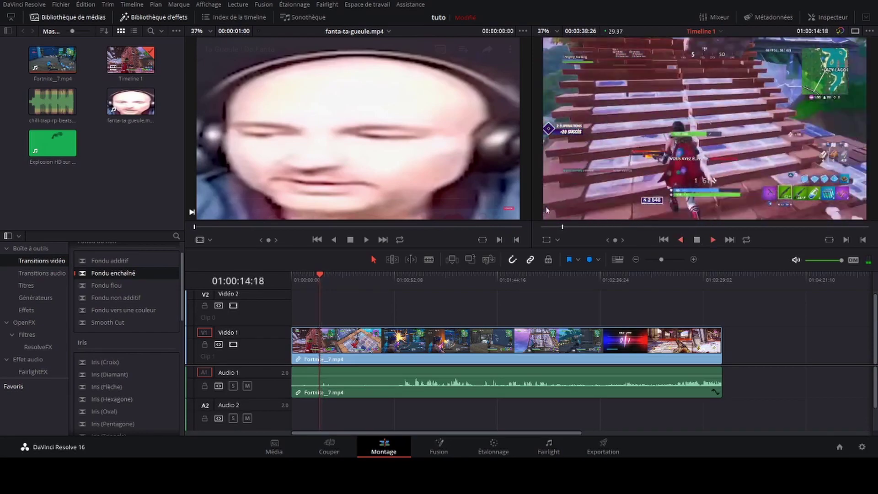
key(j)
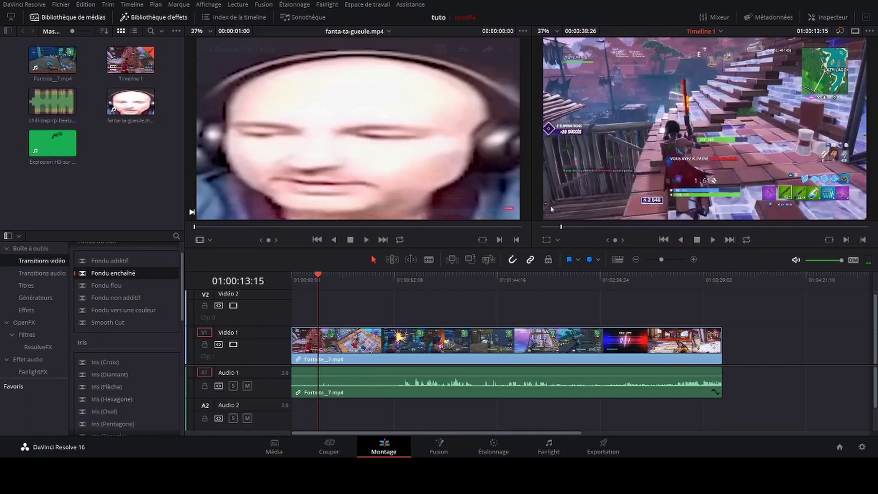
key(j)
key(k)
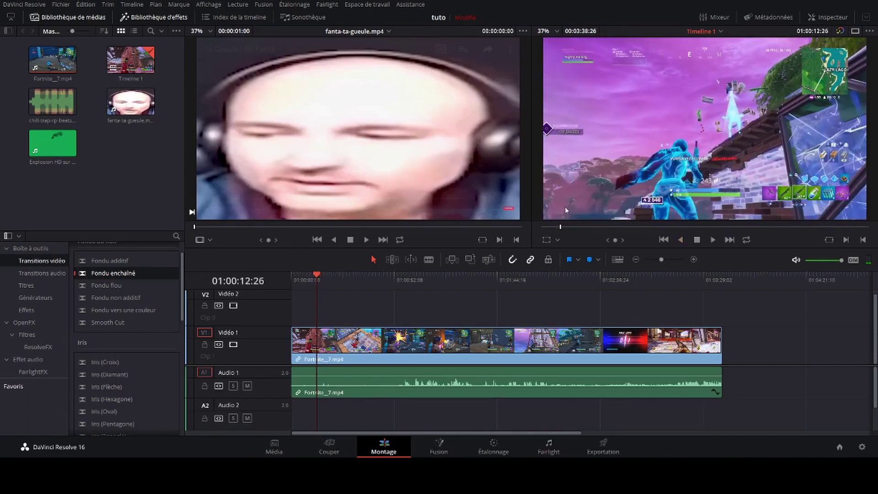
drag(65, 134, 249, 261)
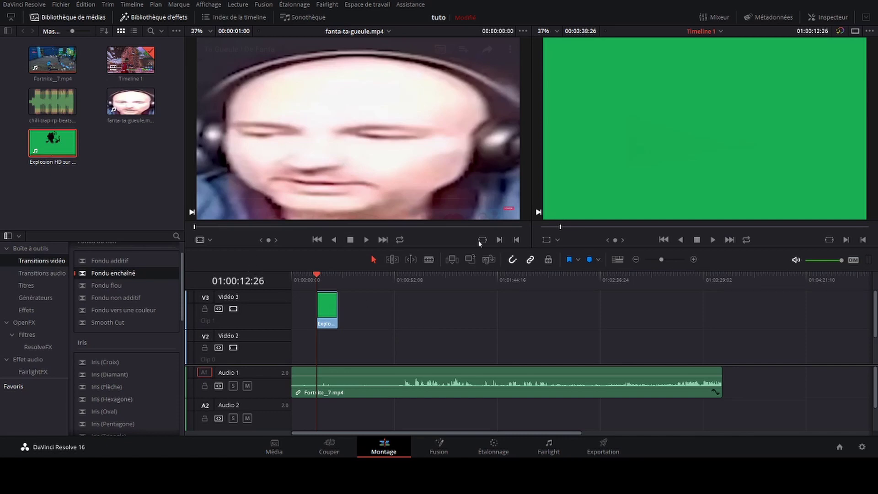
Move the Explosion HD clip down to the Video 2 track, directly above the gameplay, keeping its start at 01:00:12:26
scroll(703, 341, down, 1)
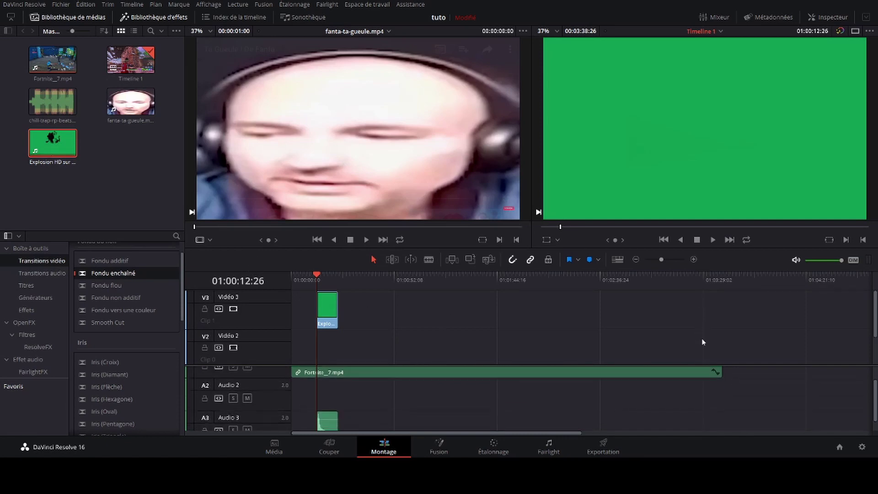
scroll(703, 338, up, 1)
scroll(698, 275, right, 10)
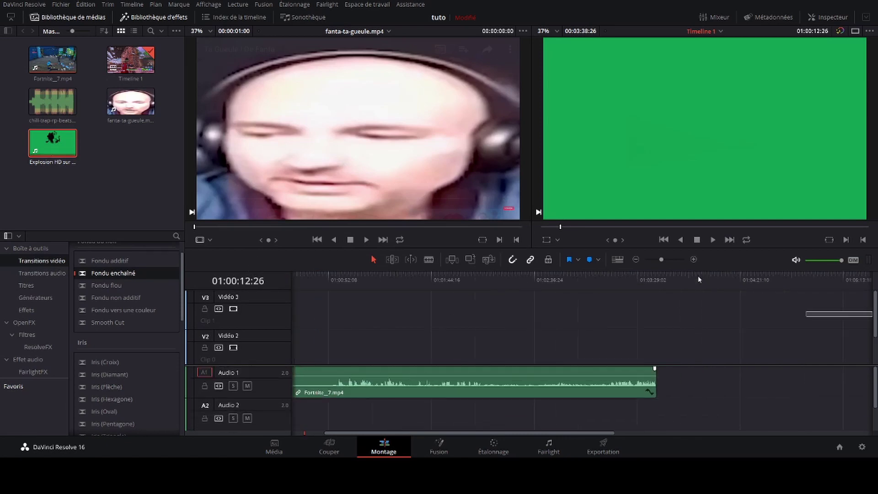
scroll(529, 384, left, 10)
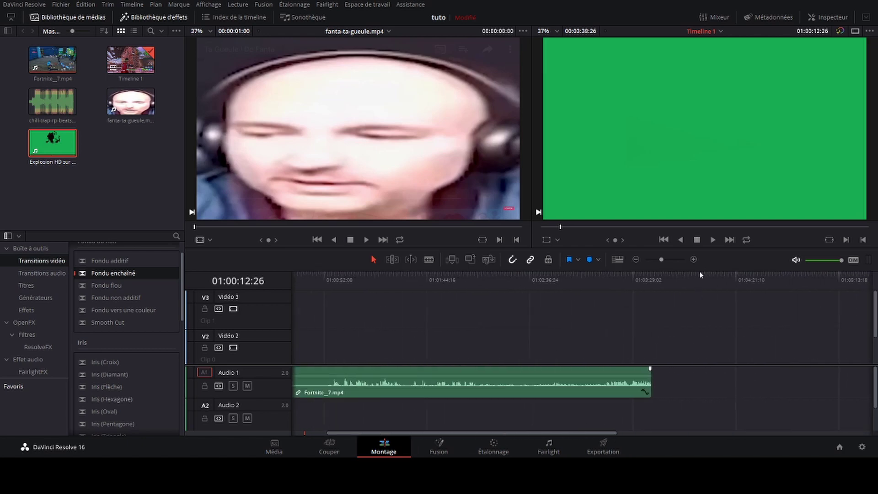
scroll(699, 292, down, 3)
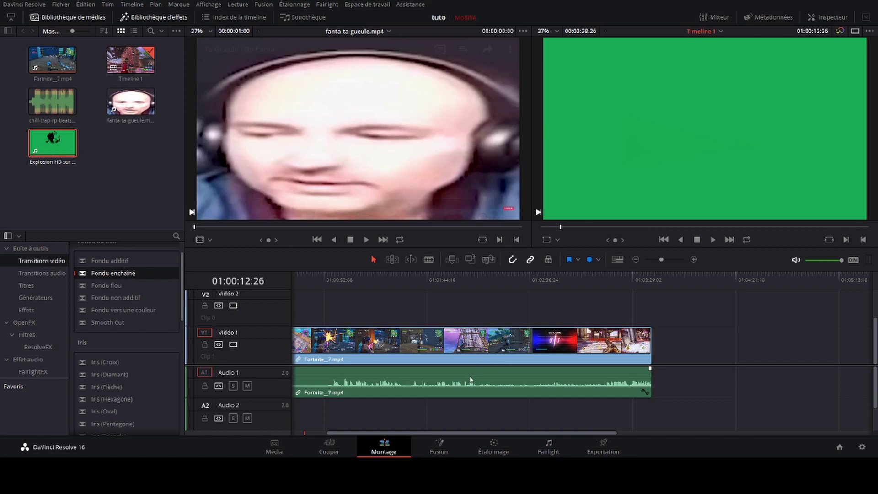
scroll(470, 379, left, 2)
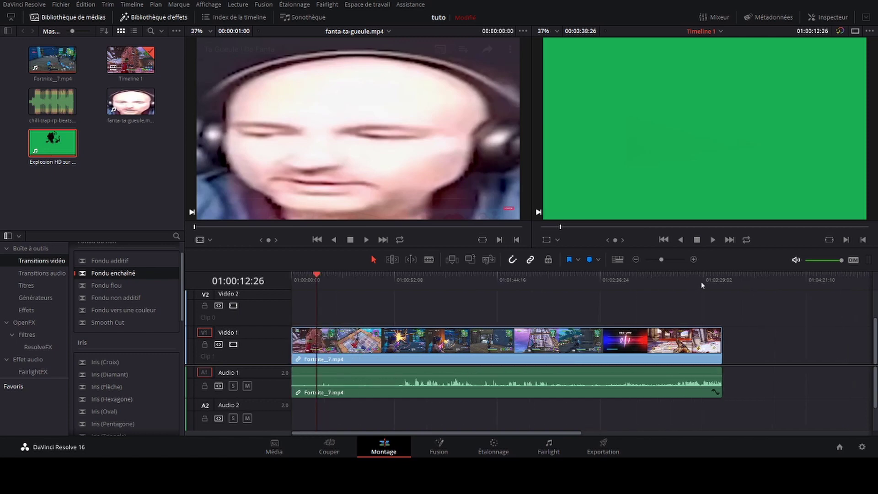
scroll(699, 279, up, 2)
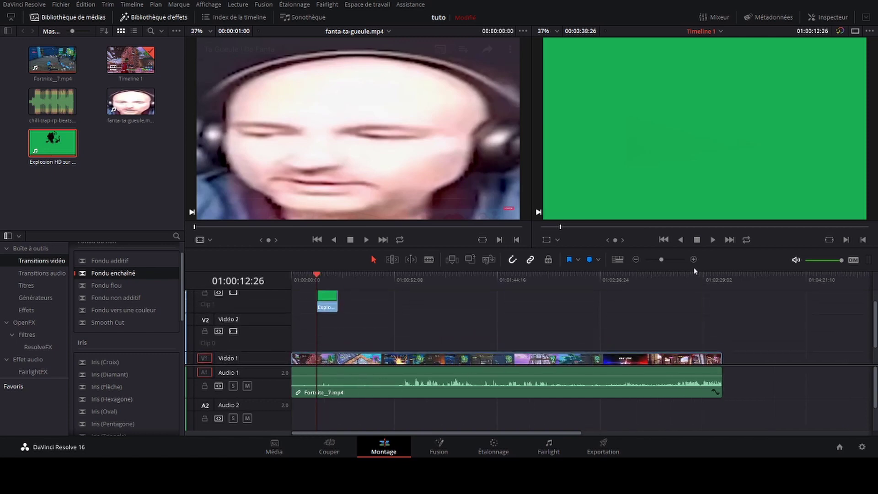
drag(327, 302, 326, 328)
scroll(701, 275, down, 2)
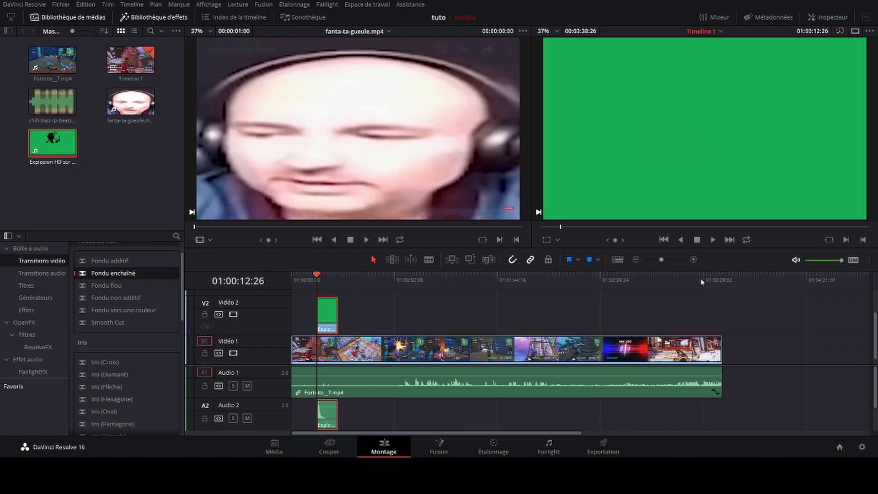
Play the start of the green-screen explosion clip and return the playhead to its first frame
key(space)
key(space)
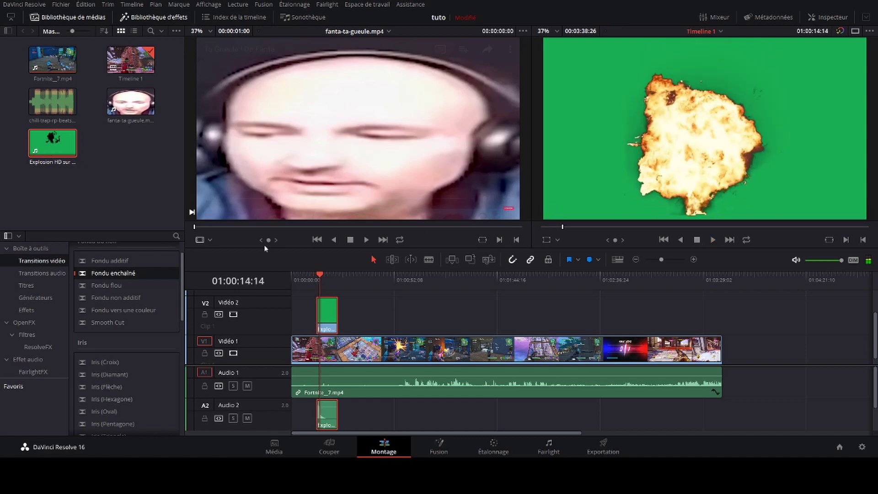
key(Up)
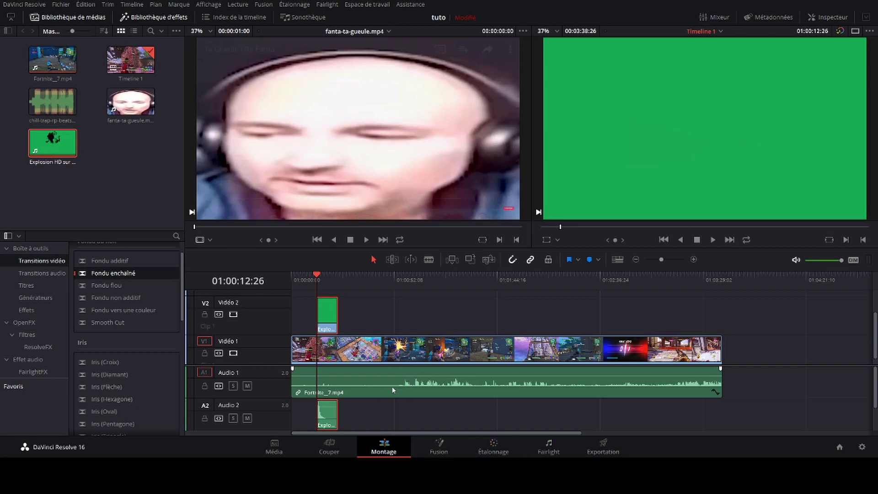
On the color grading page, connect the explosion node's alpha to a new alpha output and advance to the fireball at 01:00:14:12
key(shift+6)
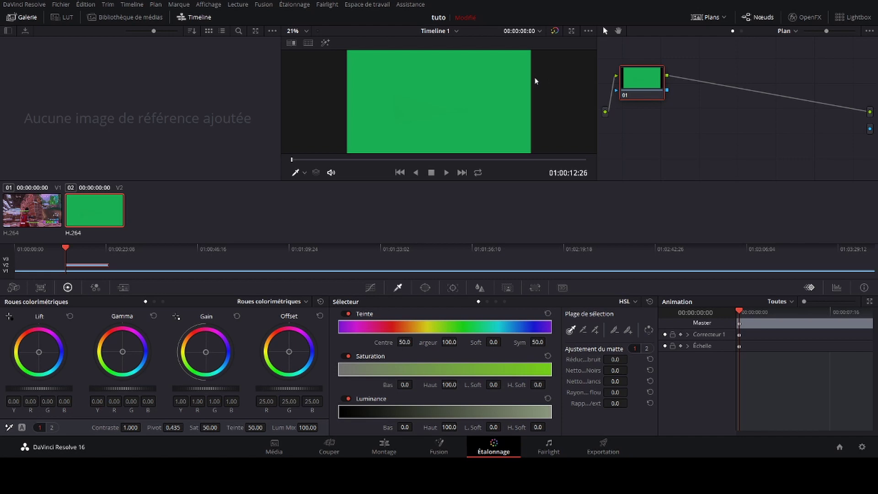
mouse_move(691, 108)
mouse_down()
mouse_move(745, 121)
mouse_move(869, 129)
mouse_up()
key(space)
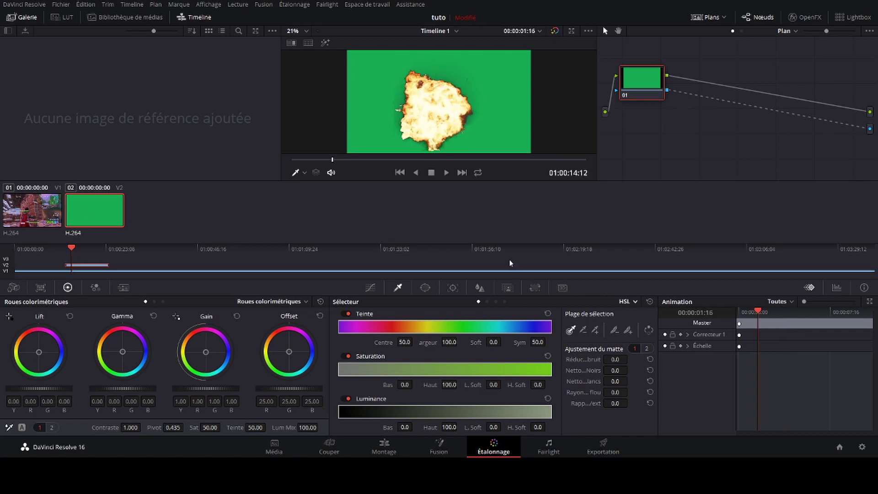
Key out the green background with a 3D qualifier stroke around the explosion, invert the selection, and play the result
click(504, 300)
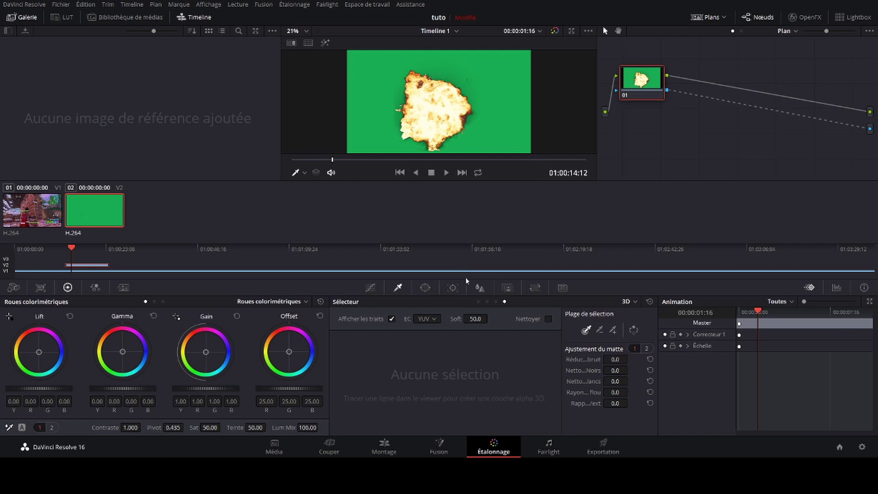
mouse_move(508, 152)
mouse_down()
mouse_move(510, 126)
mouse_move(483, 83)
mouse_move(444, 65)
mouse_up()
mouse_move(354, 51)
mouse_down()
mouse_move(325, 46)
mouse_move(296, 61)
mouse_move(286, 82)
mouse_move(301, 149)
mouse_up()
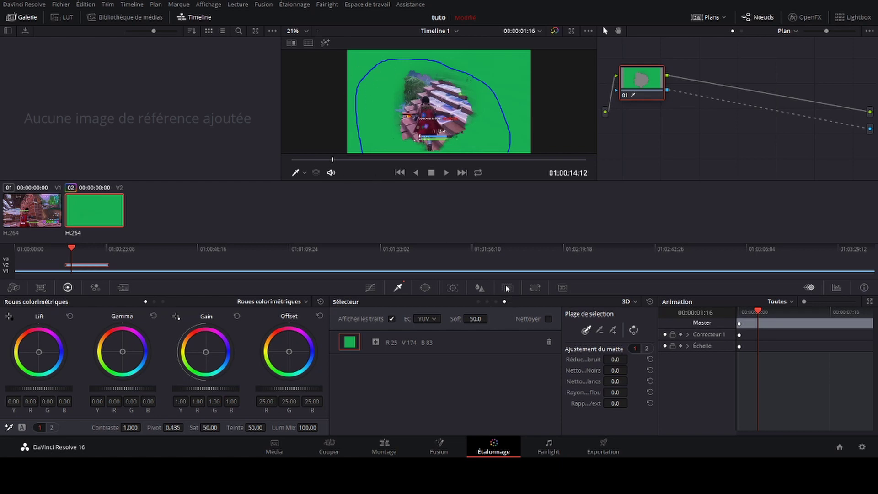
click(634, 329)
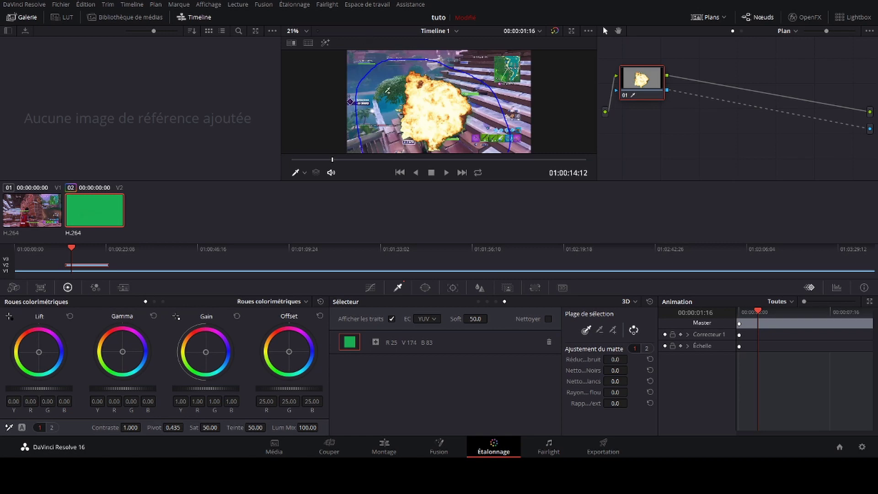
key(space)
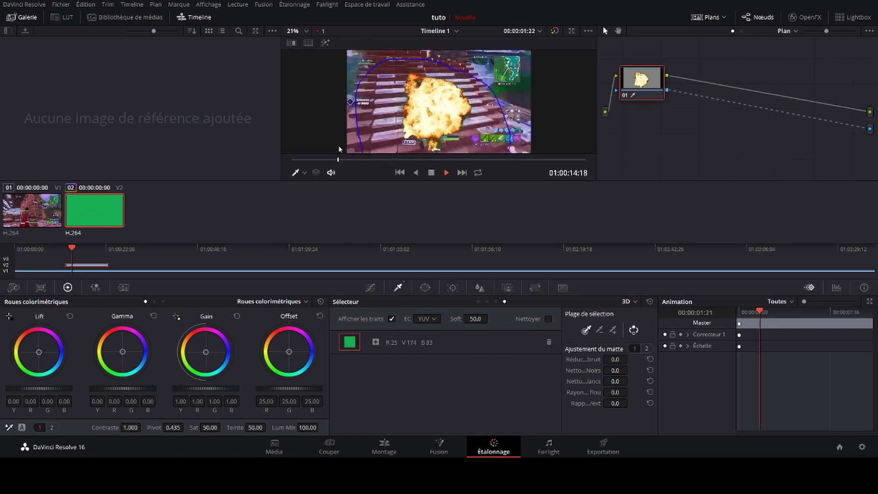
key(space)
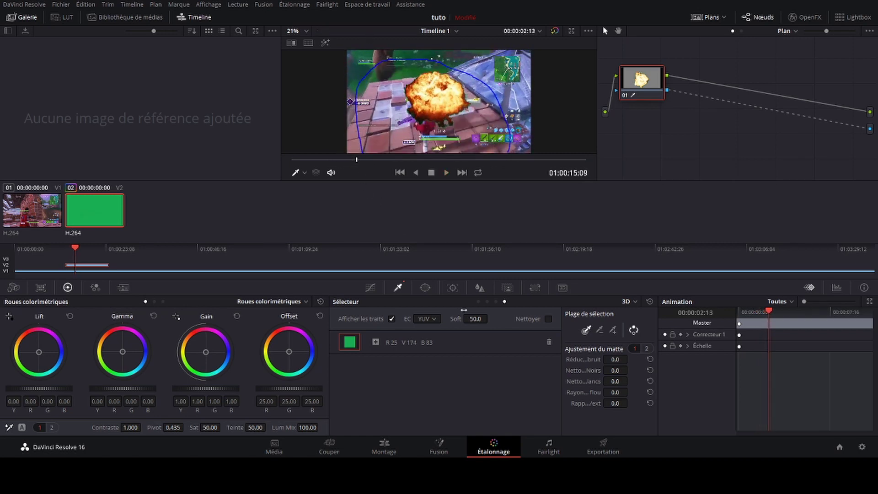
Set the explosion matte's in/out ratio to -100, then return to the editing page and play the timeline
drag(615, 404, 523, 403)
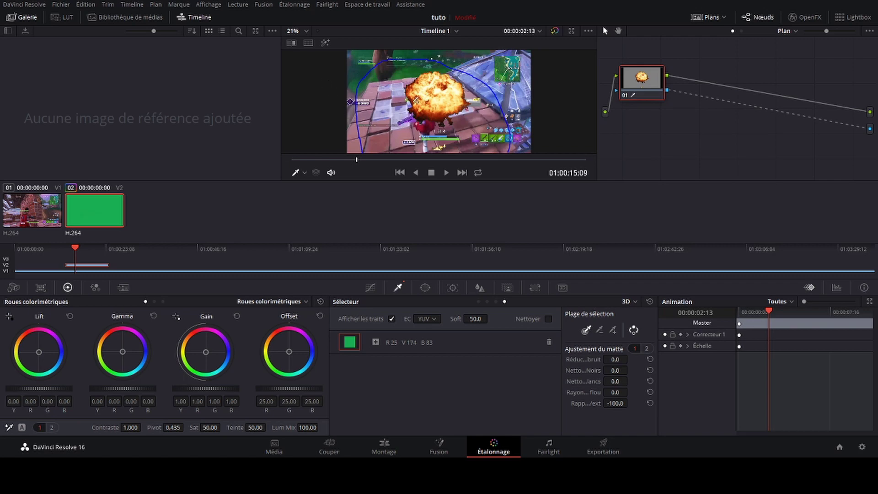
click(384, 447)
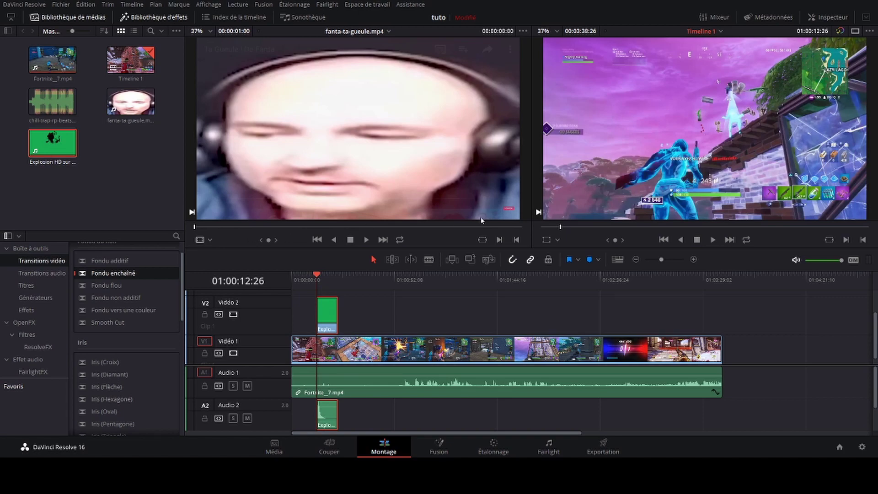
key(space)
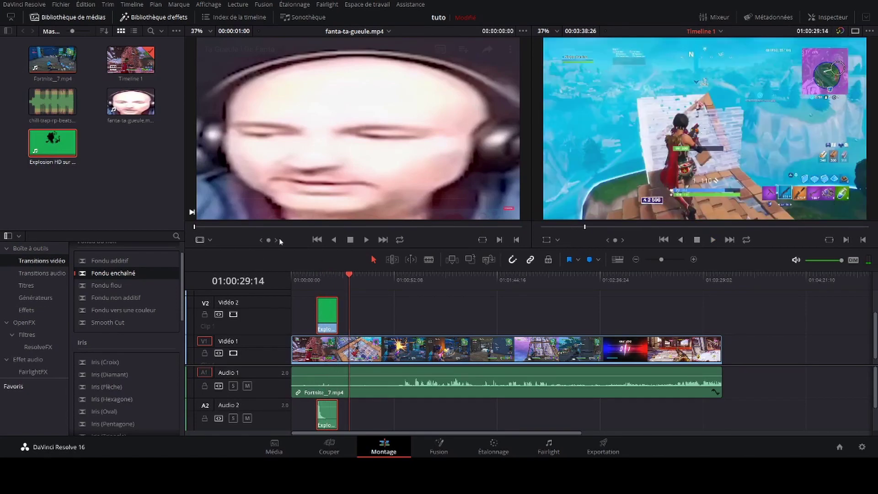
Place the fanta-ta-gueule clip on the Video 2 track at 01:00:29:14 and return the playhead to its start
click(133, 106)
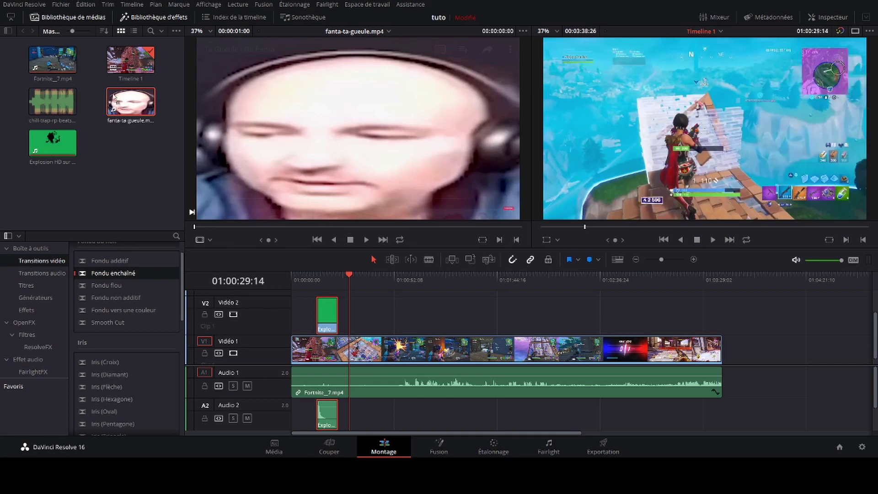
drag(115, 99, 649, 127)
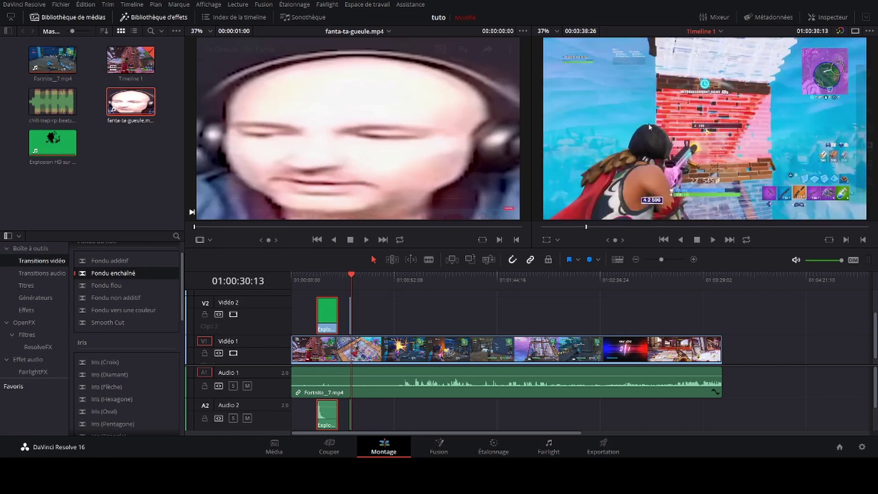
key(Up)
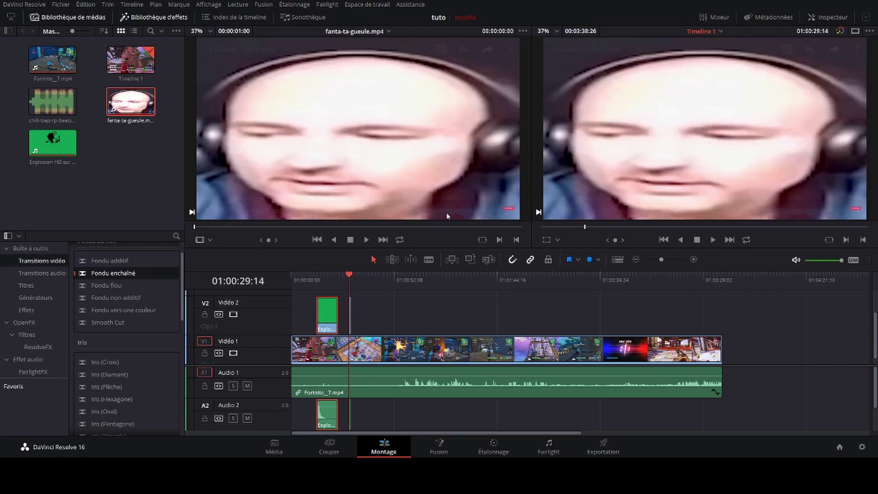
Turn on the timeline viewer's transform handles and try to scale down the fanta-ta-gueule overlay
click(546, 239)
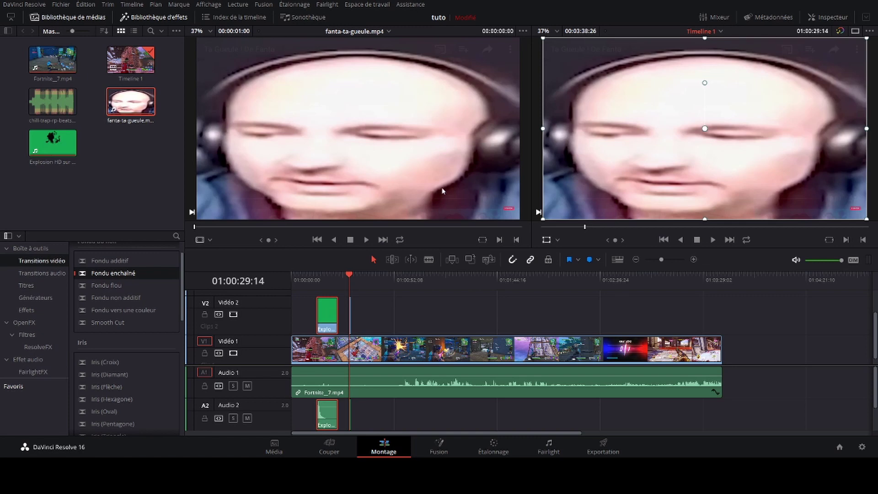
mouse_move(543, 219)
mouse_down()
mouse_move(670, 147)
mouse_move(533, 225)
mouse_move(553, 213)
mouse_move(547, 218)
mouse_up()
click(546, 240)
click(546, 239)
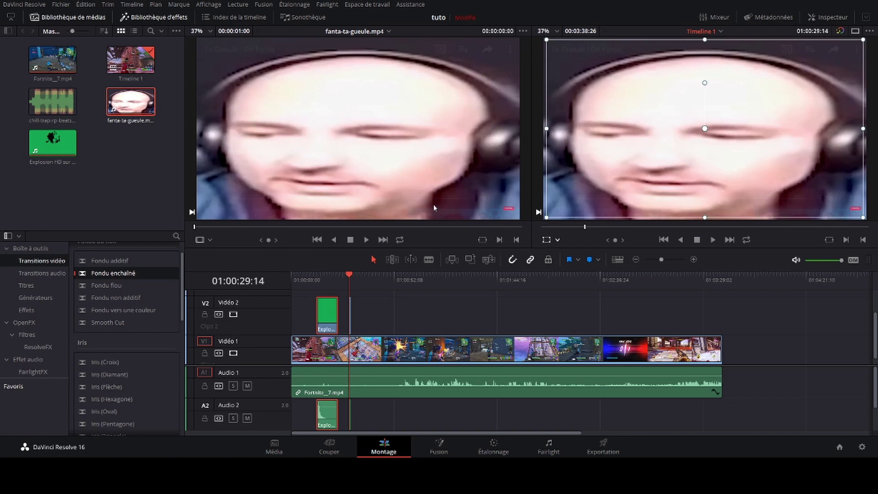
Shrink and narrow the selected fanta-ta-gueule overlay, position and rotate it over the character's head, and play it back
click(321, 273)
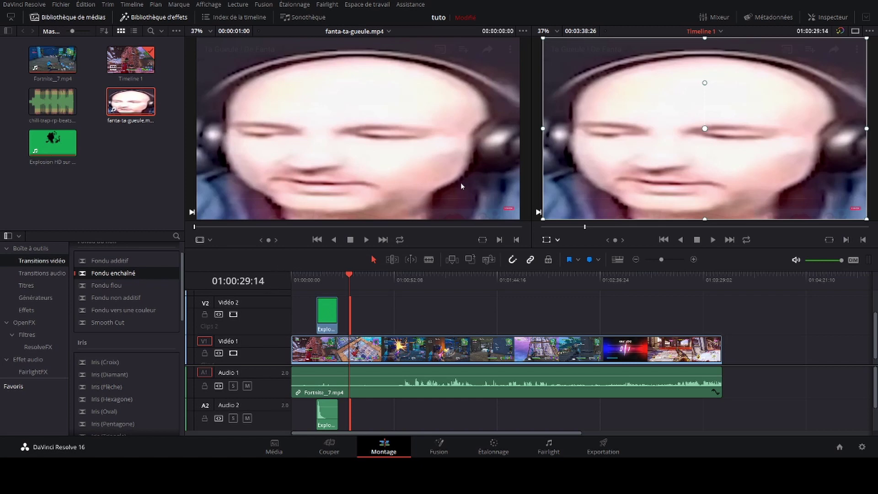
mouse_move(543, 219)
mouse_down()
mouse_move(745, 105)
mouse_move(816, 102)
mouse_move(633, 171)
mouse_move(697, 115)
mouse_up()
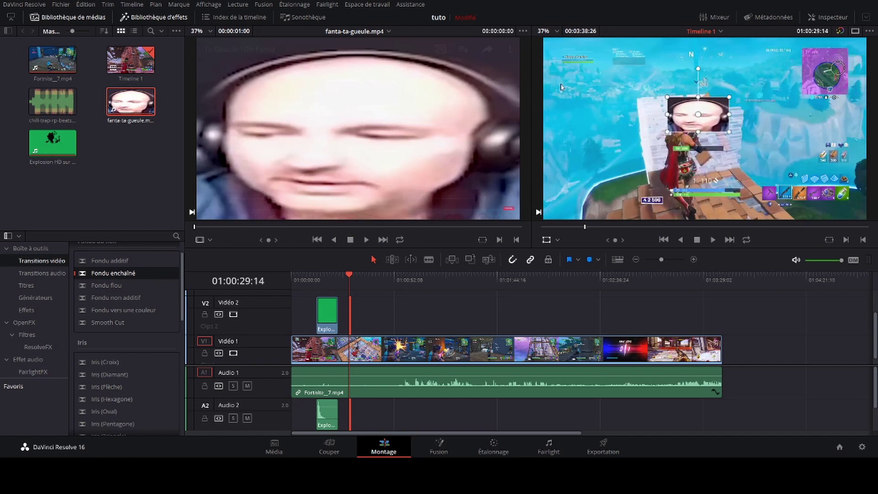
mouse_move(697, 68)
mouse_down()
mouse_move(670, 87)
mouse_move(659, 115)
mouse_move(532, 142)
mouse_up()
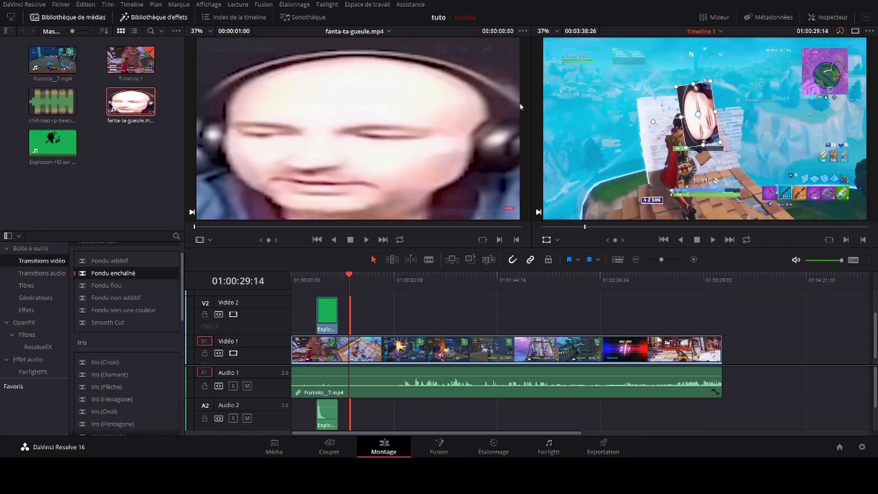
mouse_move(520, 104)
mouse_down()
mouse_move(578, 63)
mouse_move(590, 66)
mouse_move(577, 109)
mouse_move(552, 103)
mouse_move(576, 101)
mouse_move(523, 102)
mouse_move(548, 108)
mouse_move(548, 134)
mouse_move(548, 99)
mouse_up()
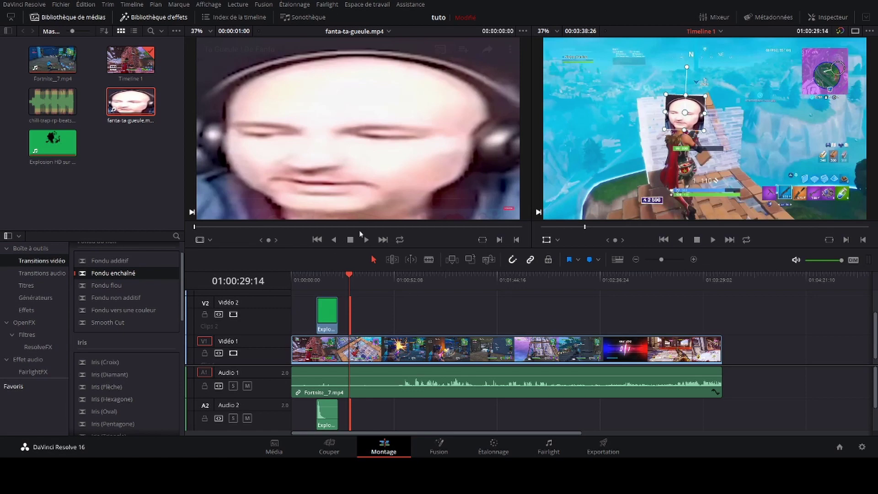
key(space)
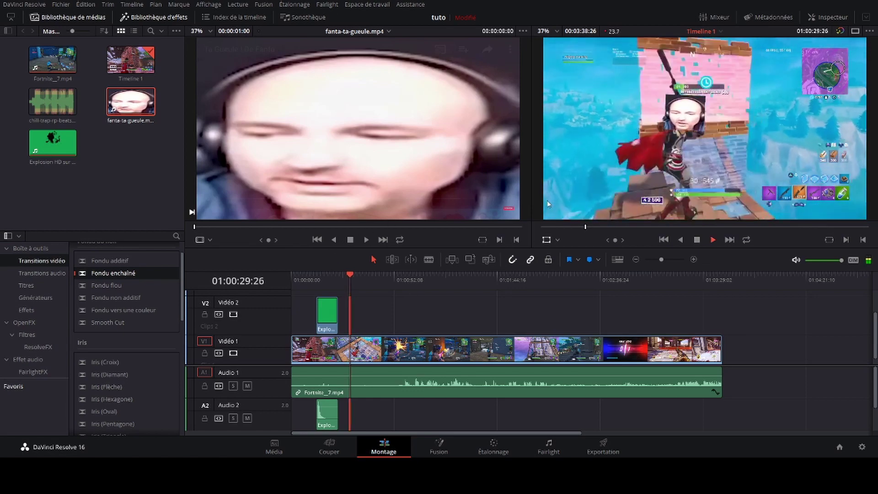
key(space)
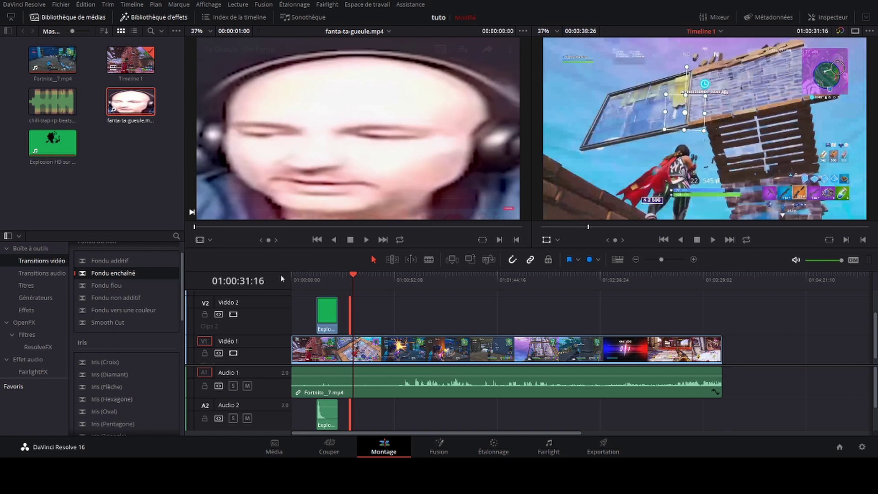
Select the fanta-ta-gueule overlay on Video 2 and move the playhead between the cuts at its start and end
key(Return)
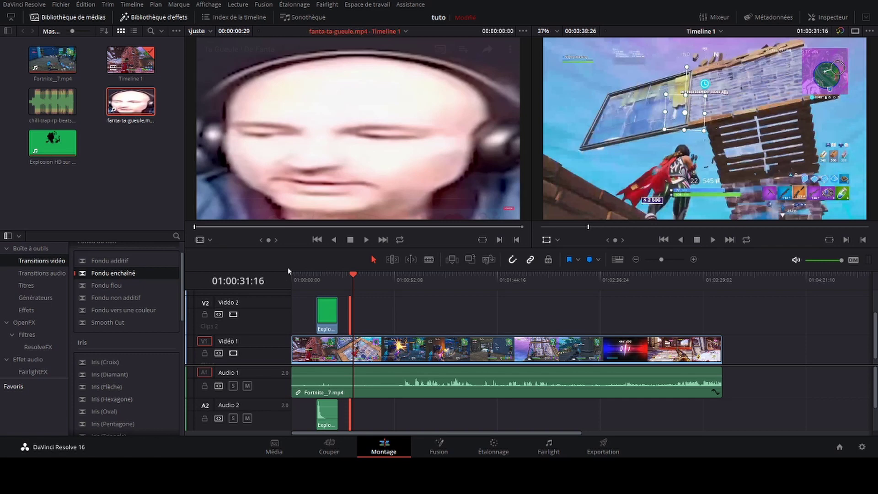
click(318, 277)
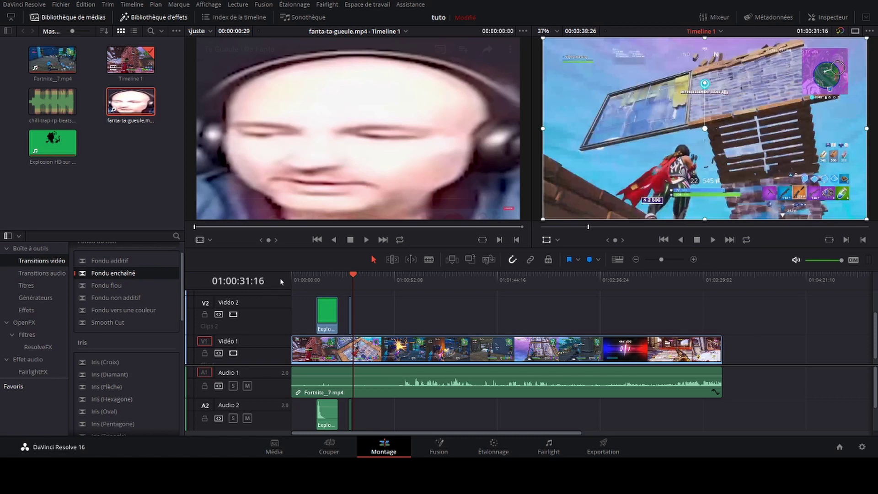
click(350, 321)
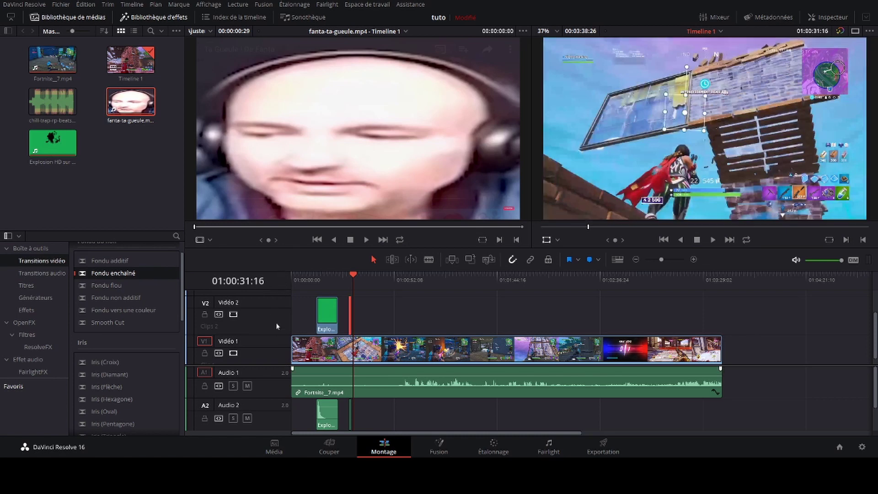
key(Up)
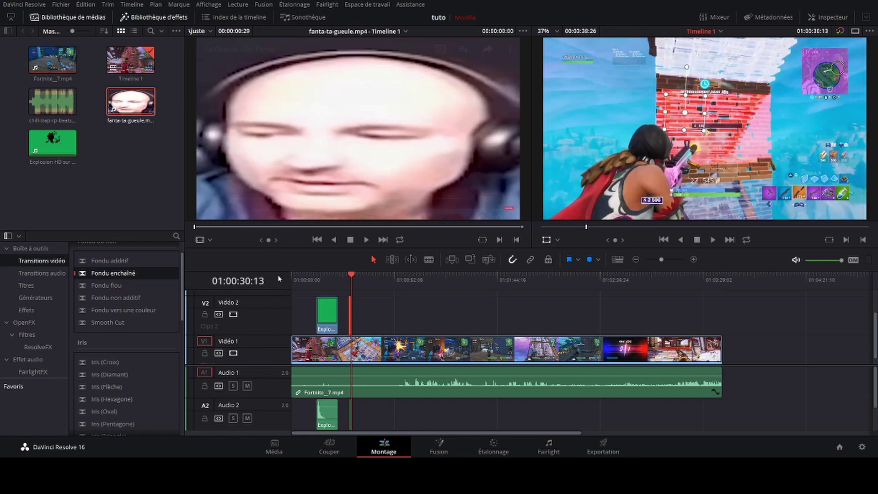
key(Up)
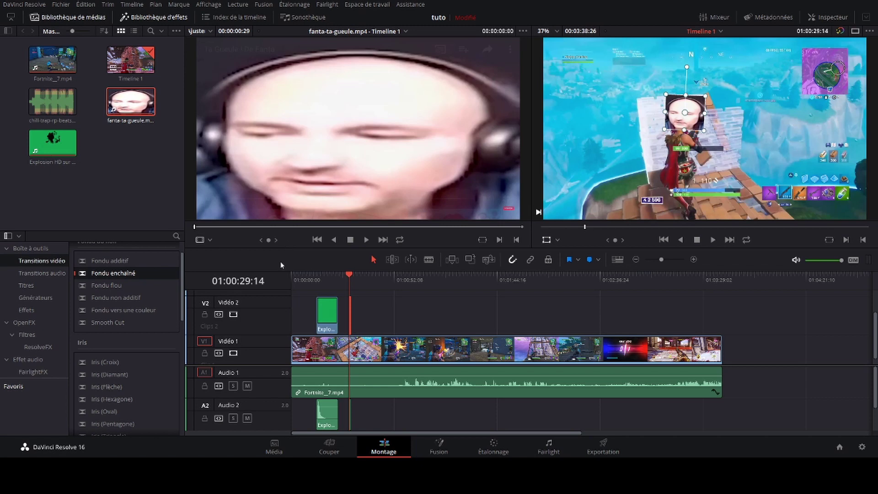
key(Down)
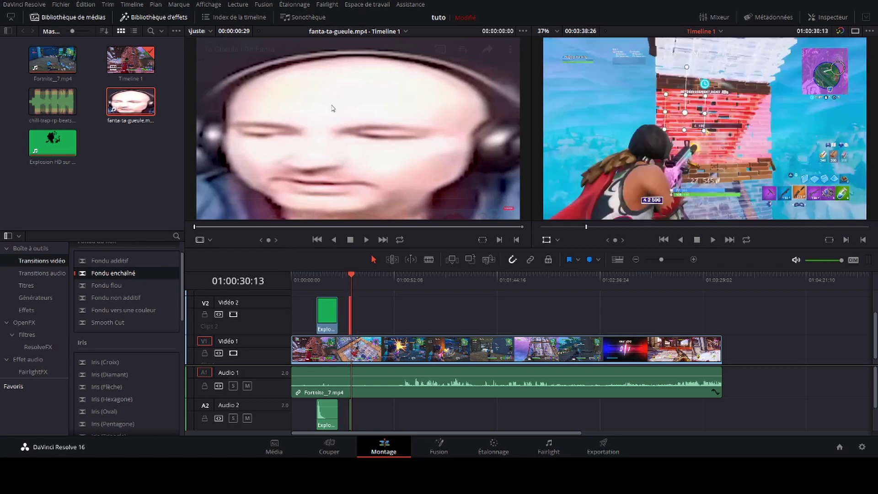
Undo the last overlay changes, return to 01:00:29:14 and delete the fanta-ta-gueule overlay with its audio
key(Delete)
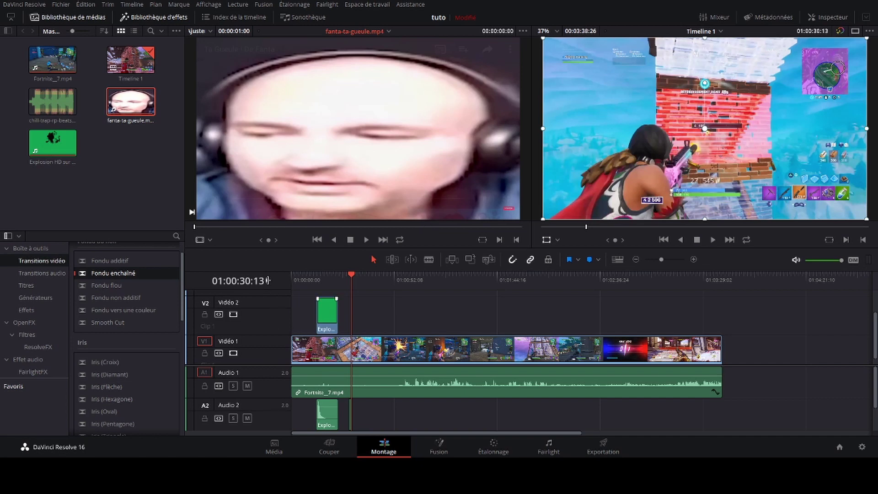
key(ctrl+z)
click(279, 274)
key(Up)
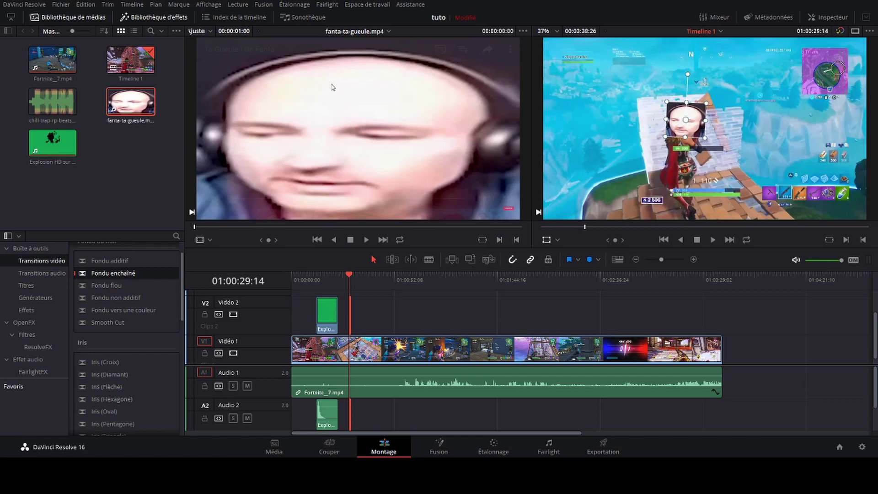
key(Delete)
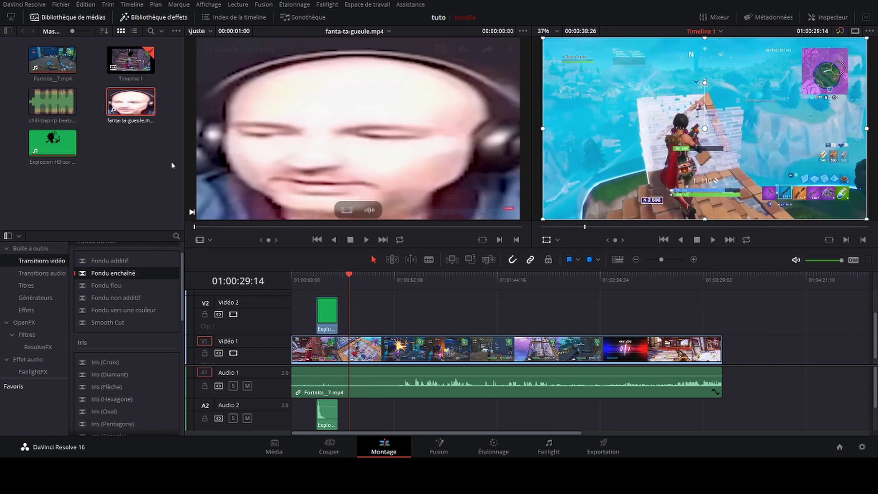
Place only the fanta-ta-gueule clip's audio on the Audio 2 track and undo the placement
double_click(122, 101)
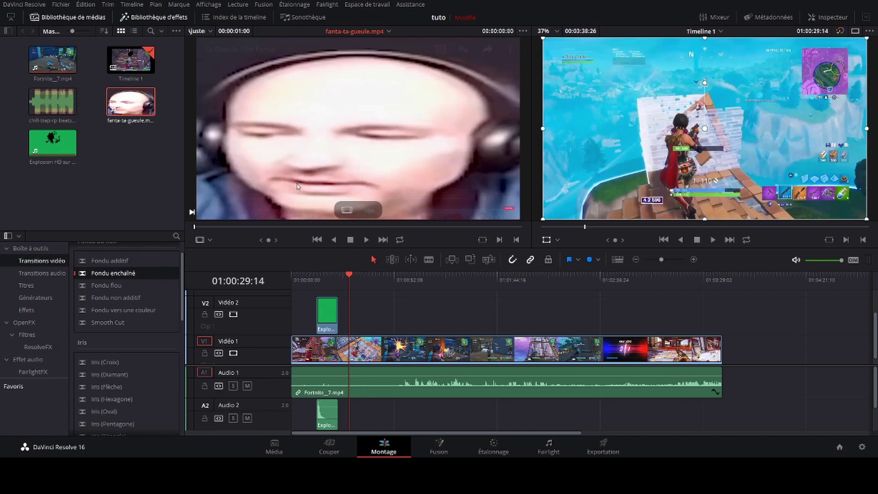
drag(297, 187, 294, 360)
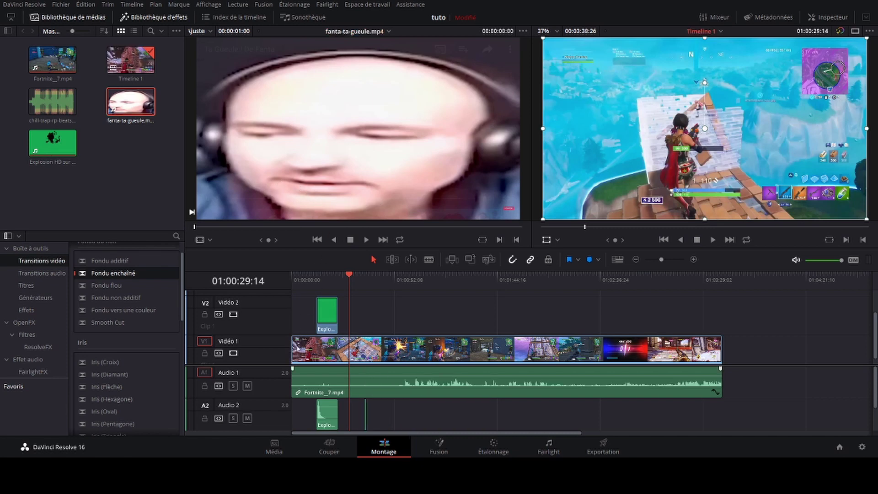
key(ctrl+z)
Add a Texte title to the Video 2 track at 01:00:42:29 and show its settings in the inspector
click(26, 285)
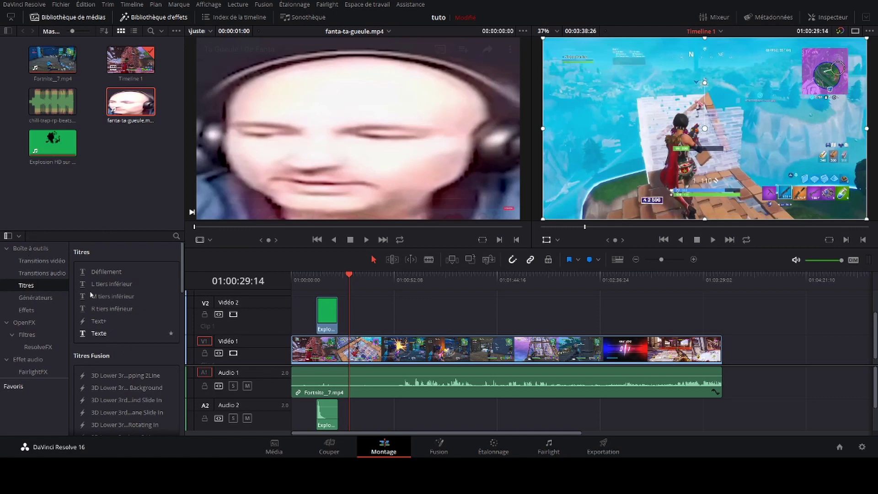
drag(92, 333, 91, 290)
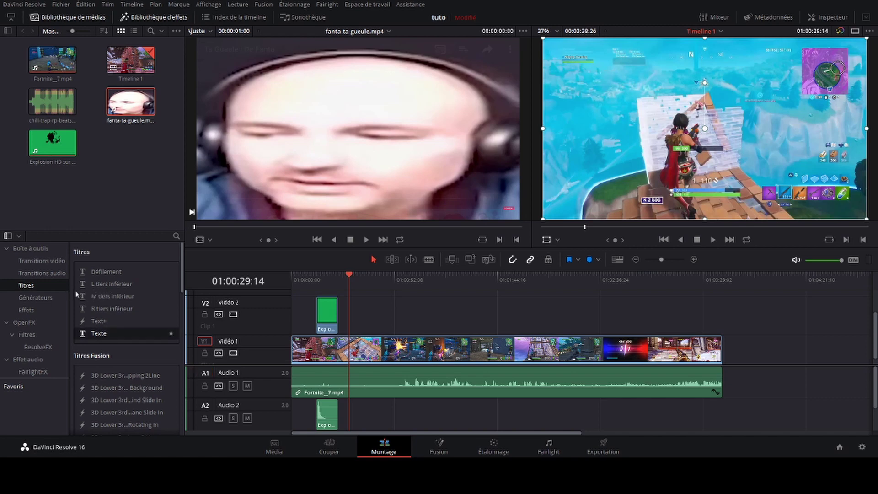
click(92, 271)
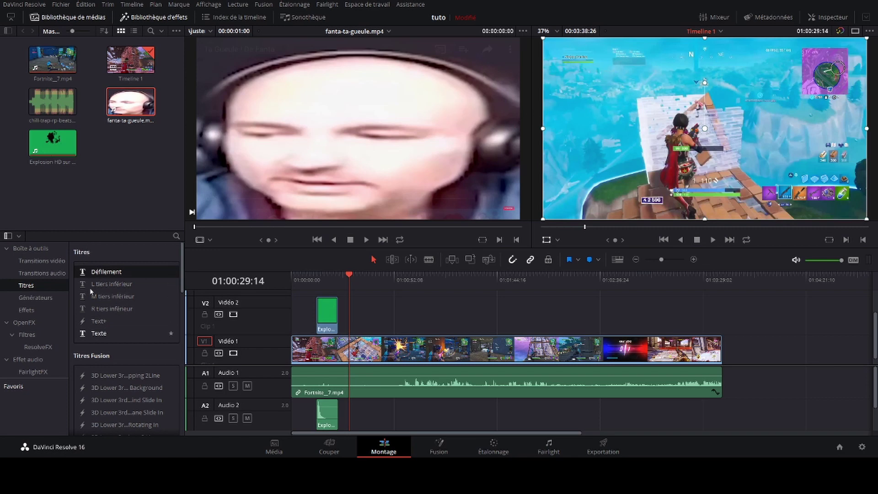
drag(112, 334, 380, 320)
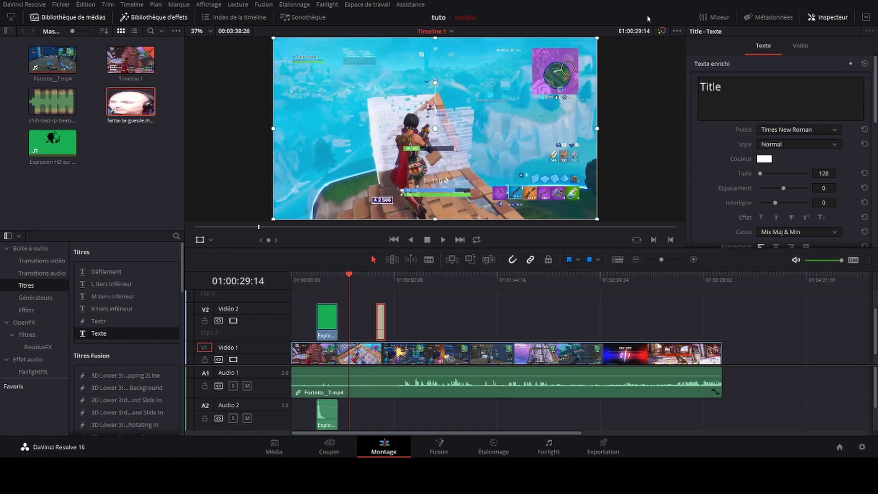
click(828, 18)
click(828, 17)
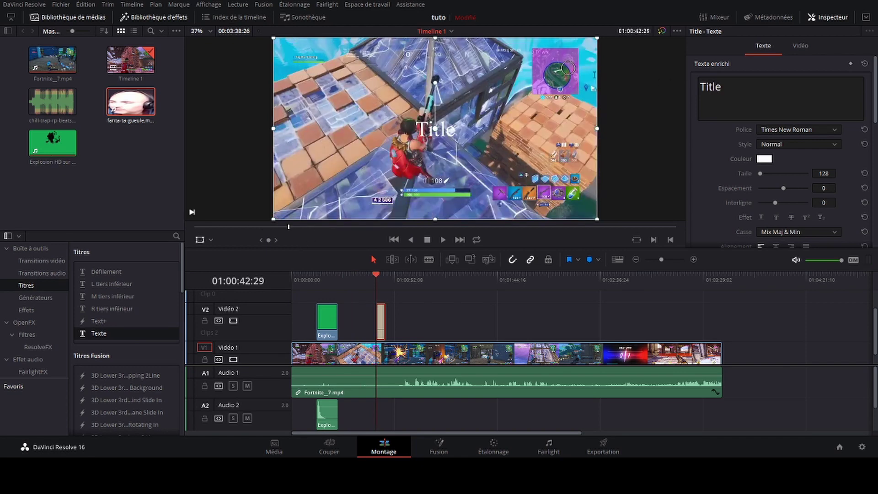
Change the title text to gdJFHG with size 192, letter spacing -14 and line spacing -50, and tilt it diagonally
click(743, 93)
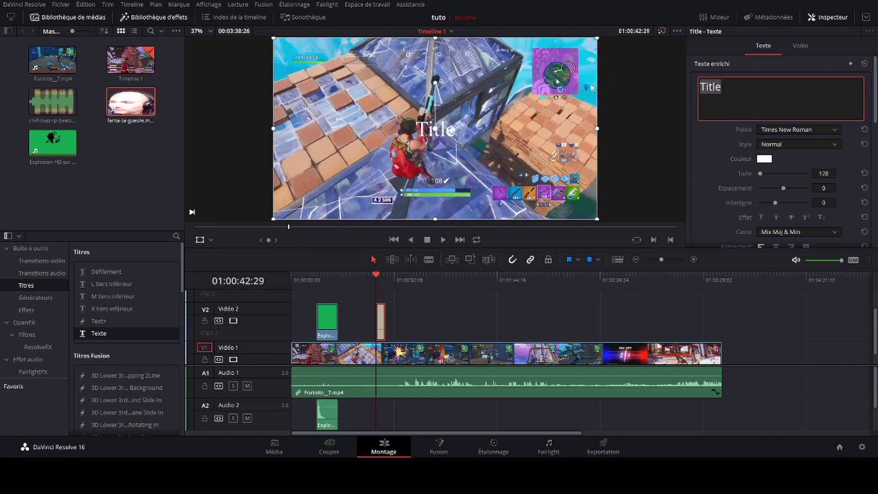
text(gdJFHG)
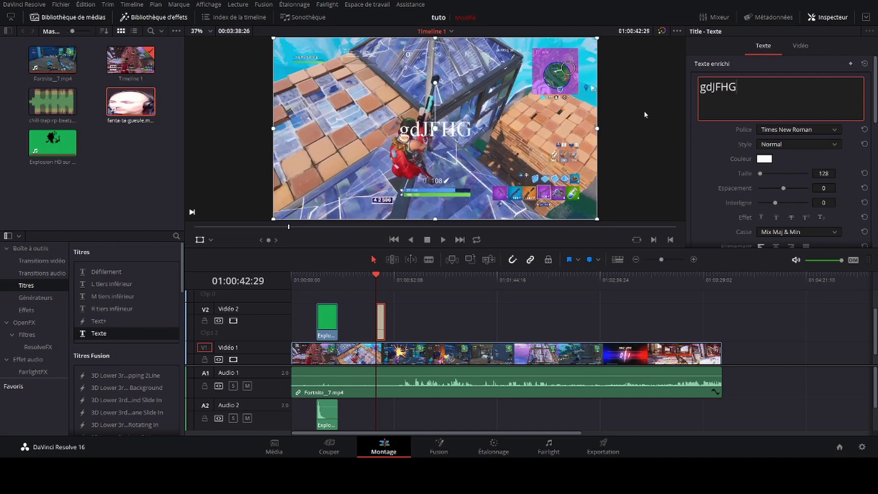
mouse_move(759, 173)
mouse_down()
mouse_move(798, 173)
mouse_move(760, 174)
mouse_move(780, 188)
mouse_move(768, 202)
mouse_move(791, 181)
mouse_move(770, 181)
mouse_move(781, 195)
mouse_move(771, 195)
mouse_move(786, 195)
mouse_up()
scroll(782, 193, down, 4)
scroll(785, 197, down, 1)
scroll(786, 182, up, 5)
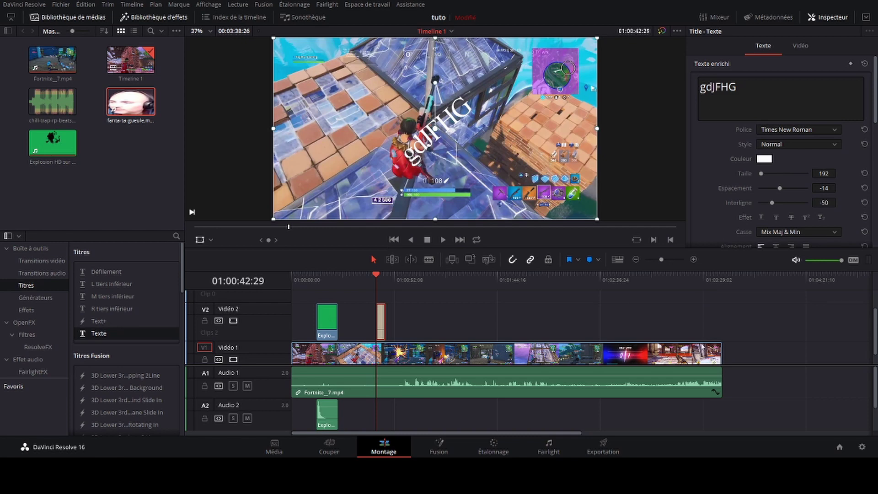
Import the electronic-persep… remix MP3 from the montage storage folder into the project's Master media bin
scroll(700, 365, down, 2)
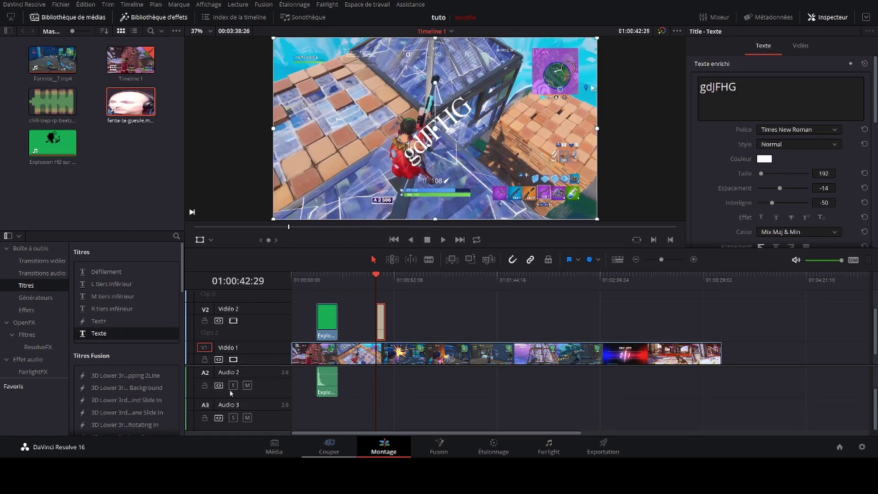
click(274, 446)
scroll(150, 116, down, 10)
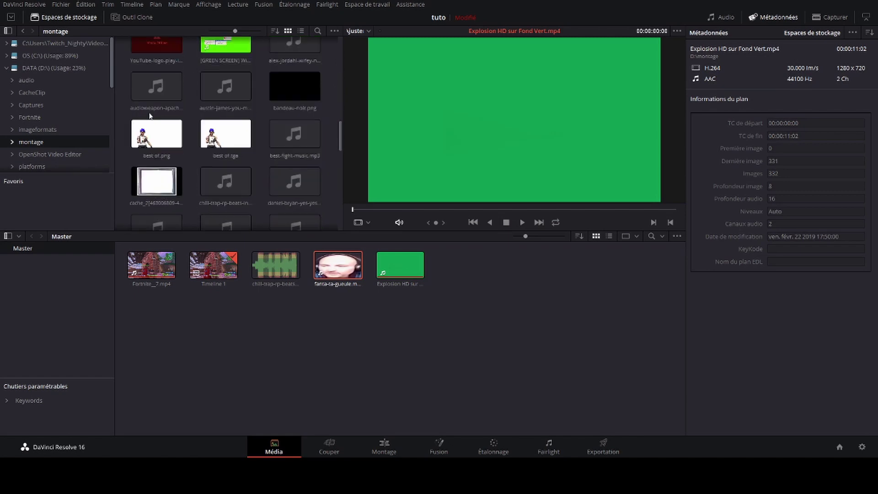
scroll(187, 148, down, 2)
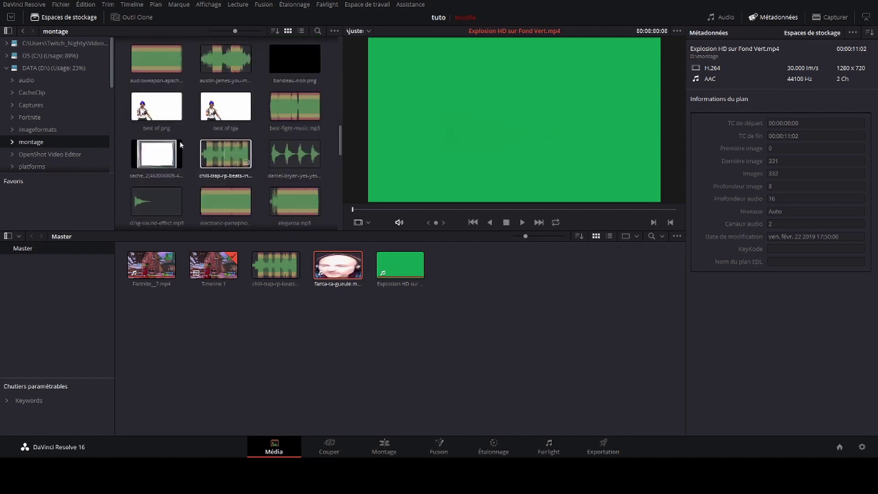
mouse_move(180, 145)
mouse_down()
mouse_move(197, 157)
mouse_move(180, 146)
mouse_up()
drag(226, 201, 387, 266)
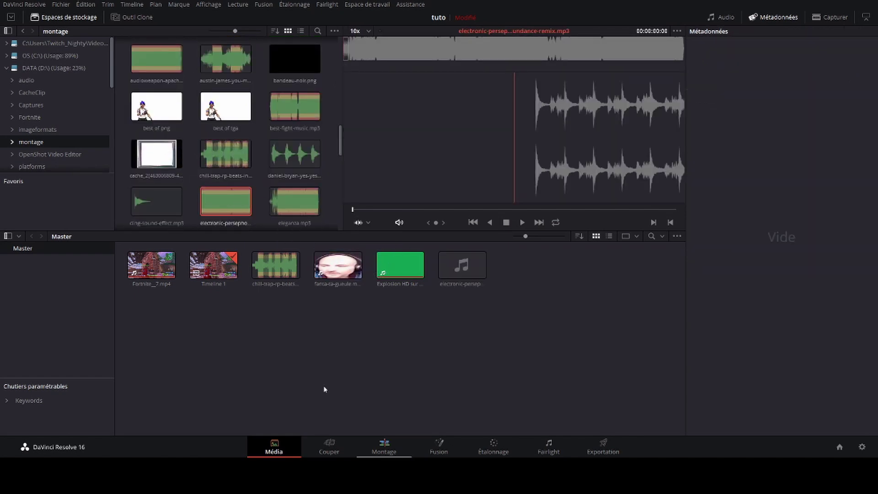
Place the imported electronic music on the Audio 3 track at the timeline's start and inspect where it ends
click(383, 446)
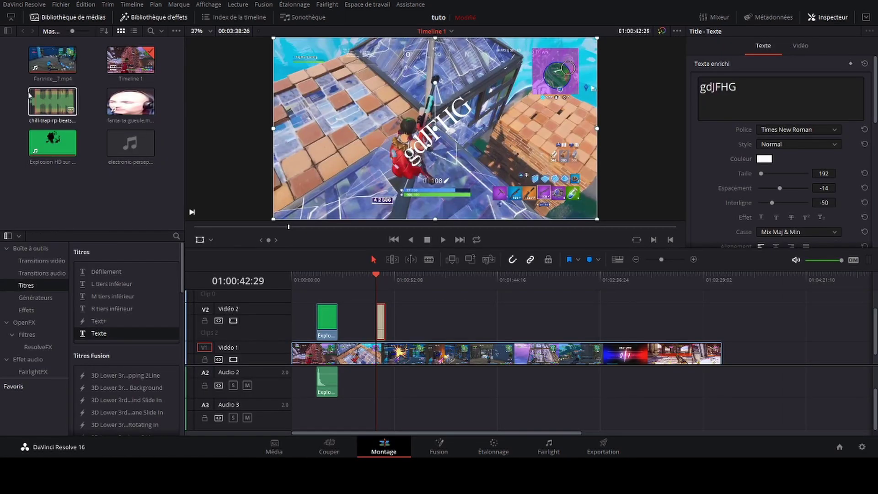
drag(203, 291, 236, 367)
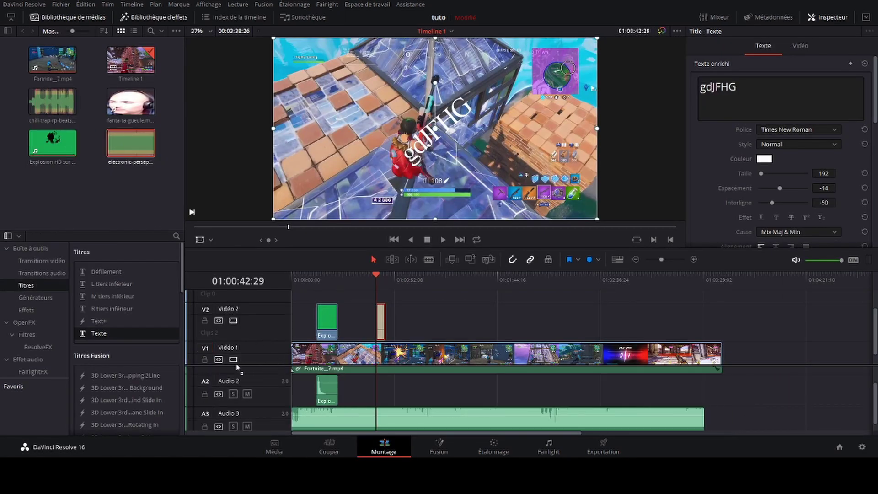
click(702, 305)
scroll(700, 304, right, 1)
scroll(701, 303, down, 2)
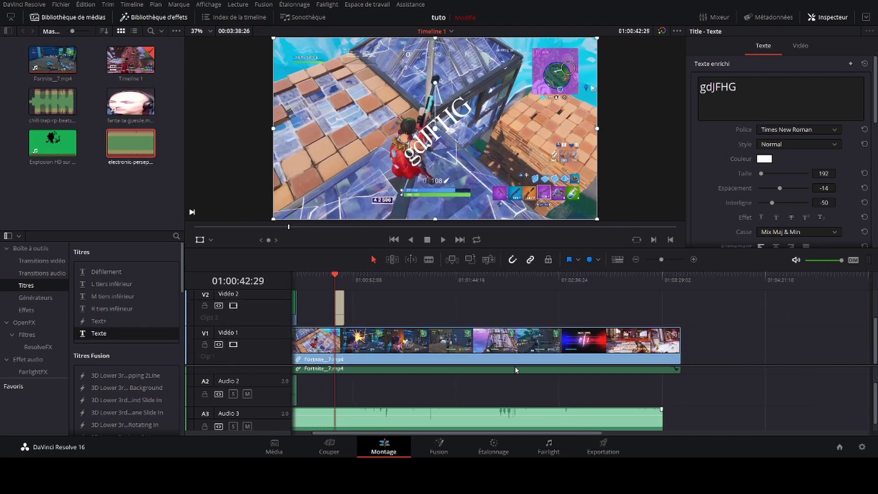
scroll(431, 378, left, 1)
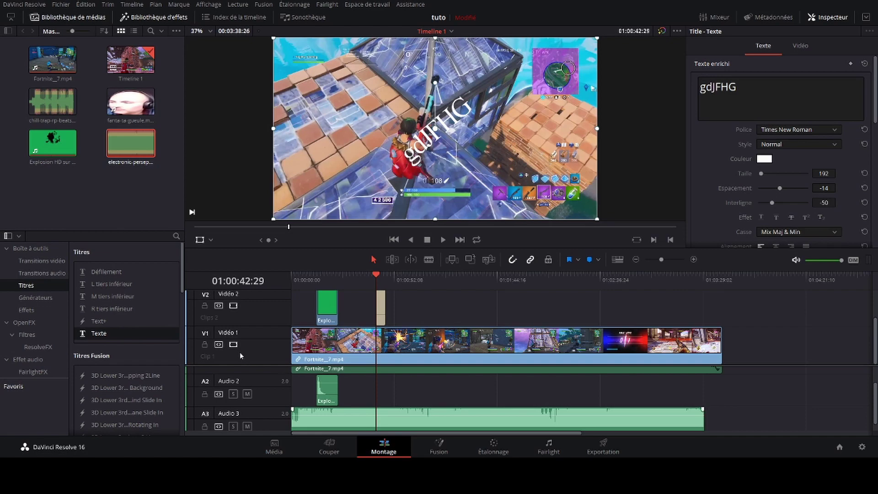
Play the timeline from its beginning to hear the added music, and return the playhead to 01:00:00:00
drag(282, 239, 194, 246)
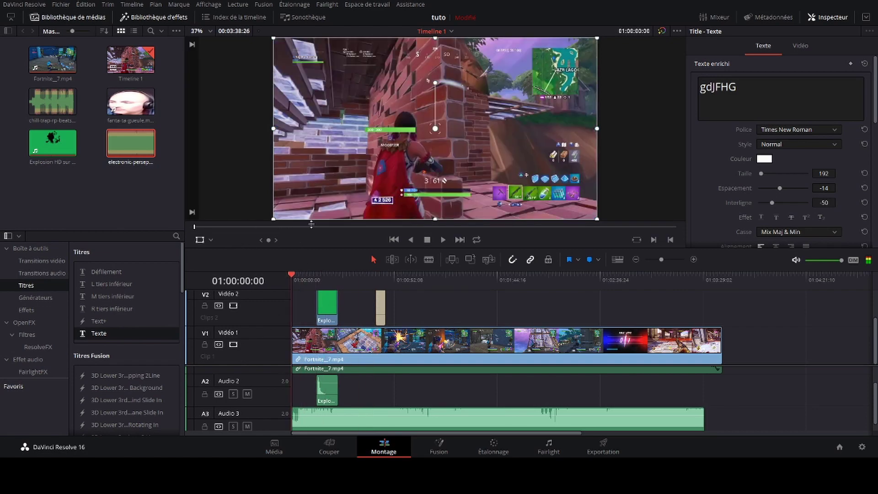
key(space)
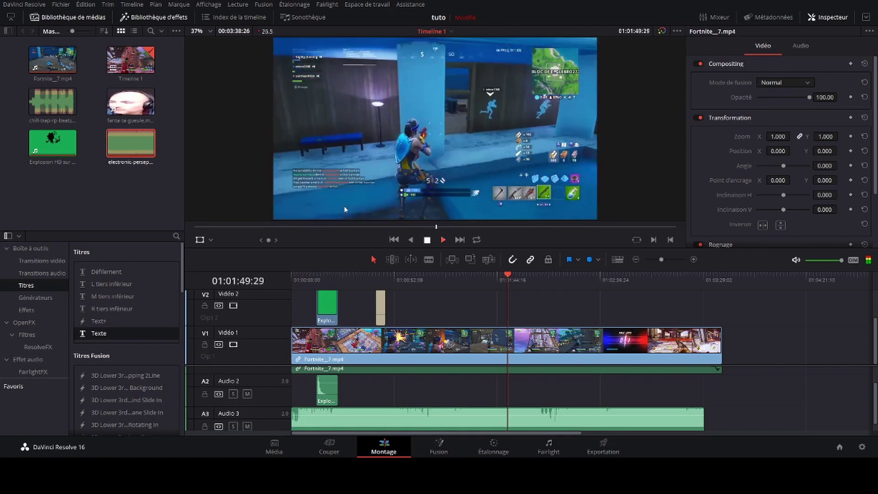
key(space)
drag(508, 275, 227, 320)
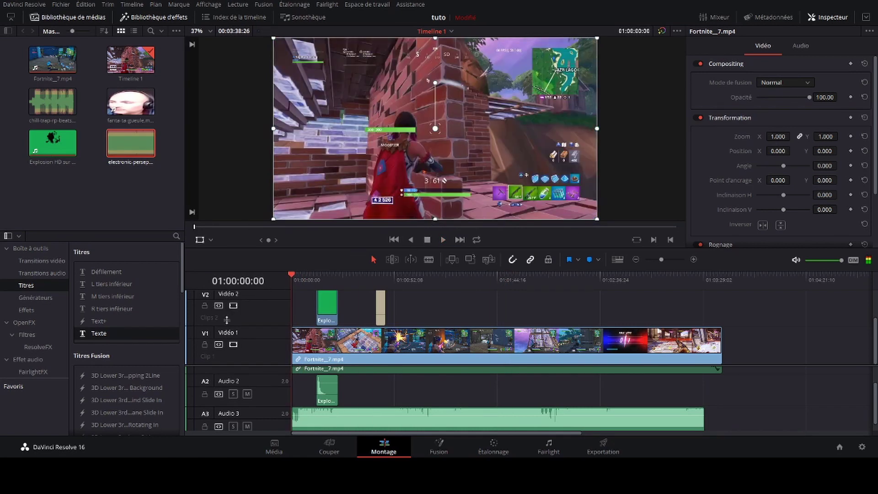
Lower the music clip's volume on Audio 3 and raise it back to its original level
drag(353, 416, 353, 418)
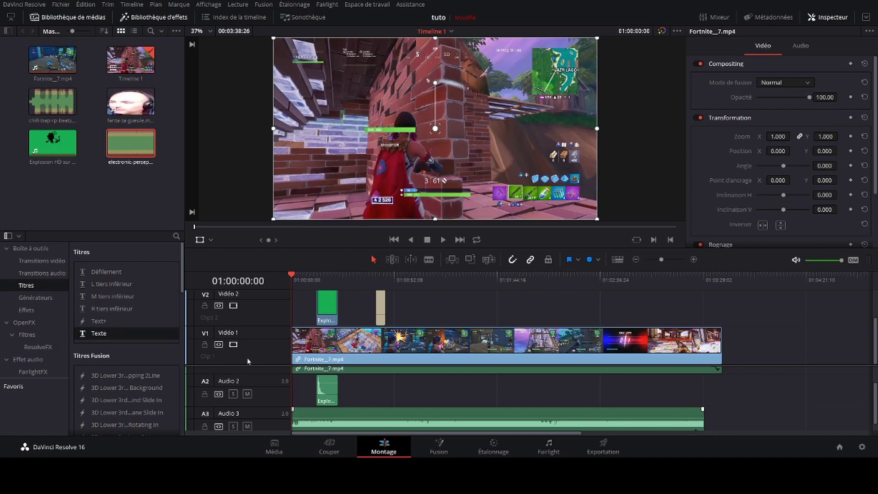
drag(322, 418, 320, 414)
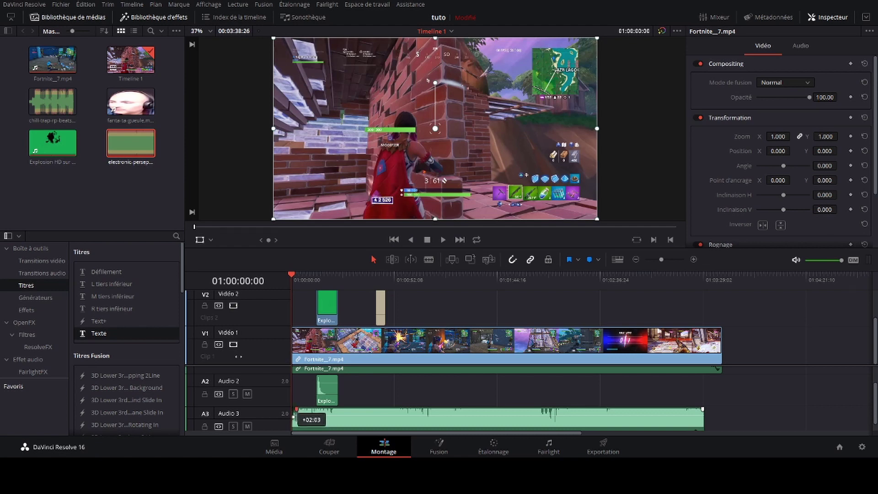
Add a long fade-in to the start of the Audio 3 music, play it back and move the playhead to 01:03:16:25
drag(296, 408, 340, 408)
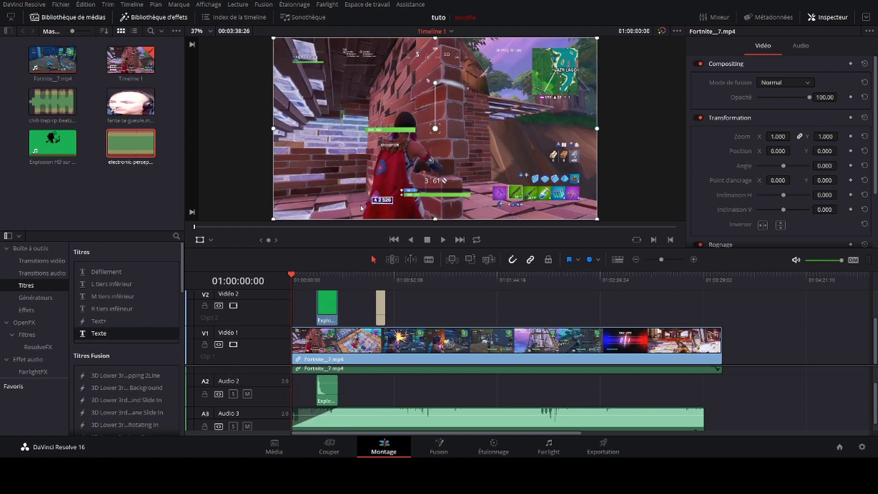
key(space)
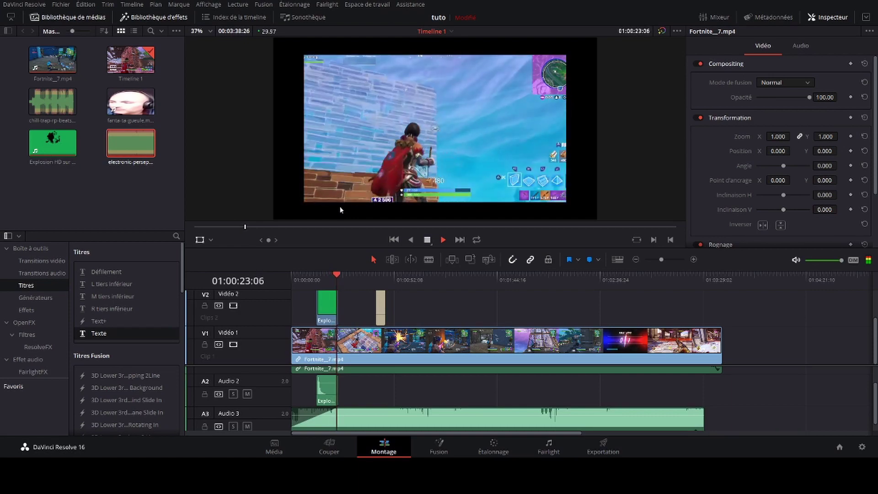
key(space)
drag(338, 275, 678, 276)
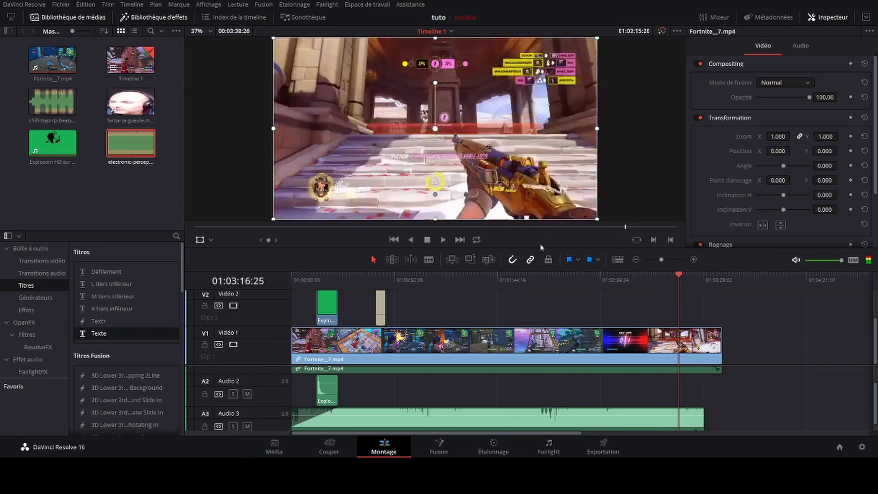
Add a long fade-out to the end of the Audio 3 music and play back the ending to hear it
key(space)
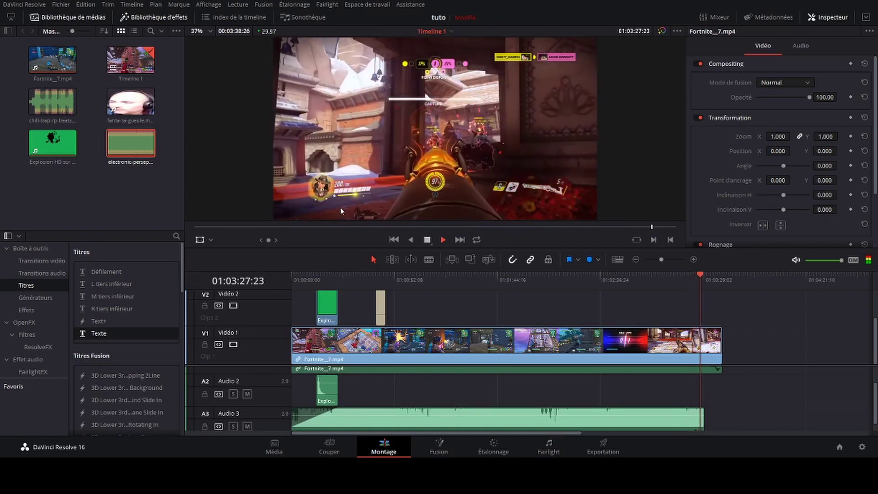
key(space)
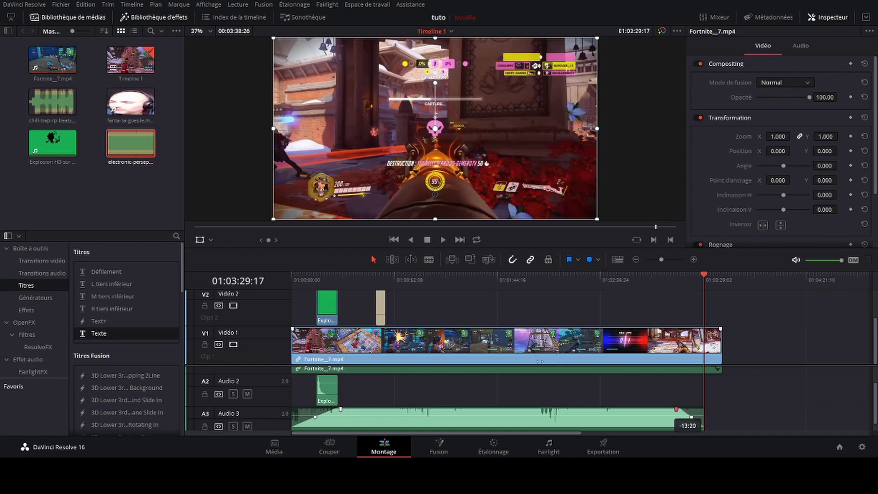
drag(691, 417, 681, 416)
drag(703, 275, 637, 275)
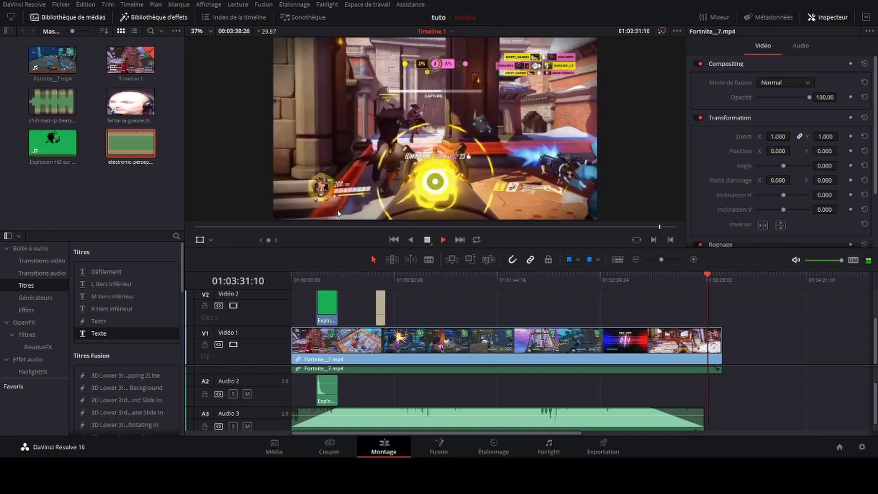
key(space)
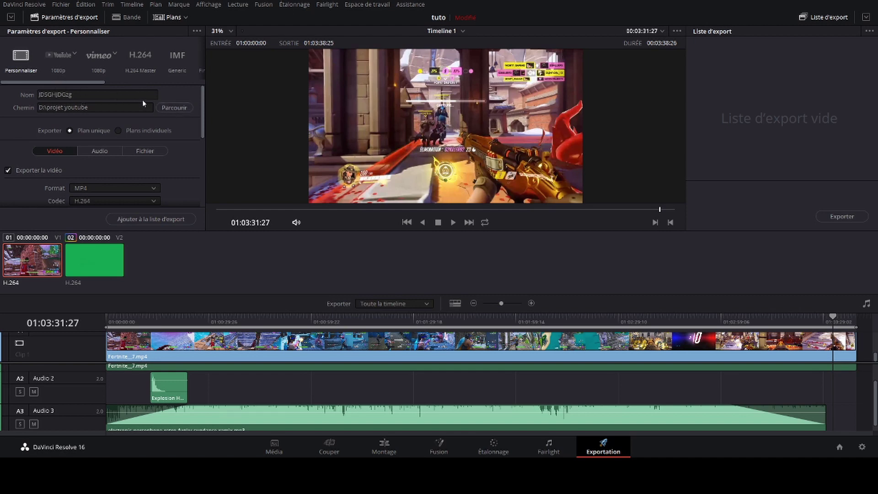
Examine the custom export settings, including file name, destination path, format, codec, resolution, frame rate and bitrate limit
click(87, 107)
key(BackSpace)
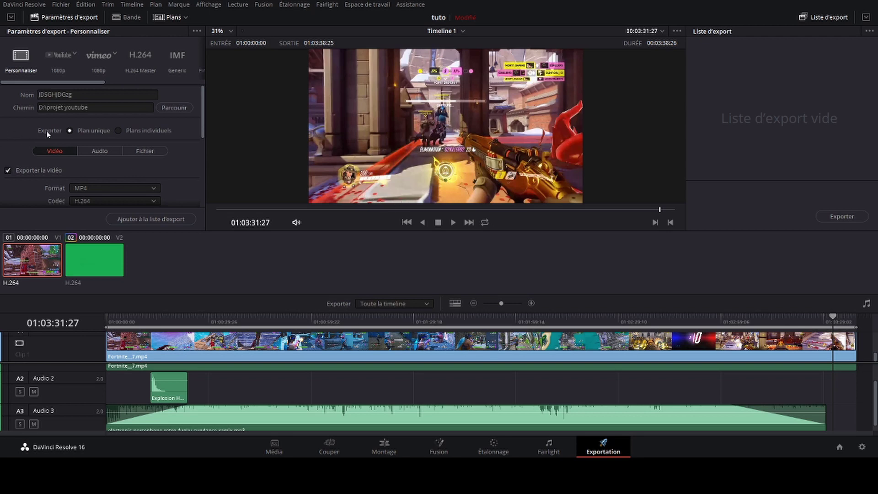
scroll(46, 130, down, 2)
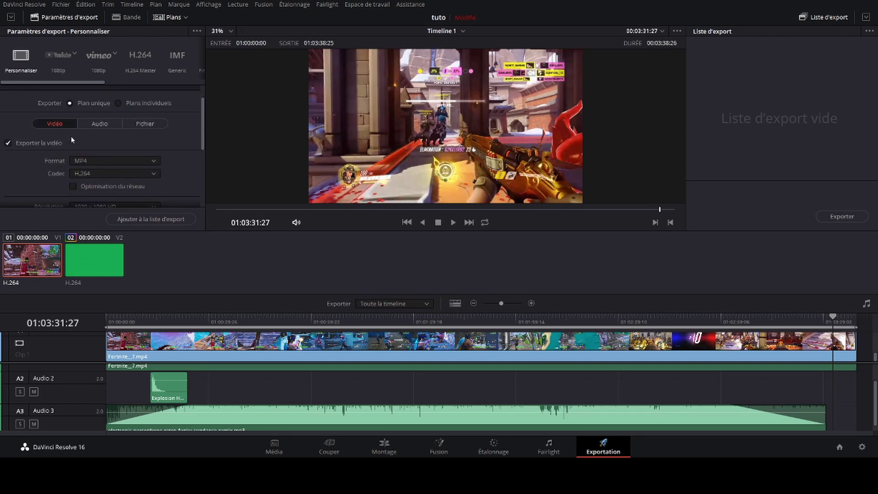
click(79, 227)
scroll(49, 160, down, 5)
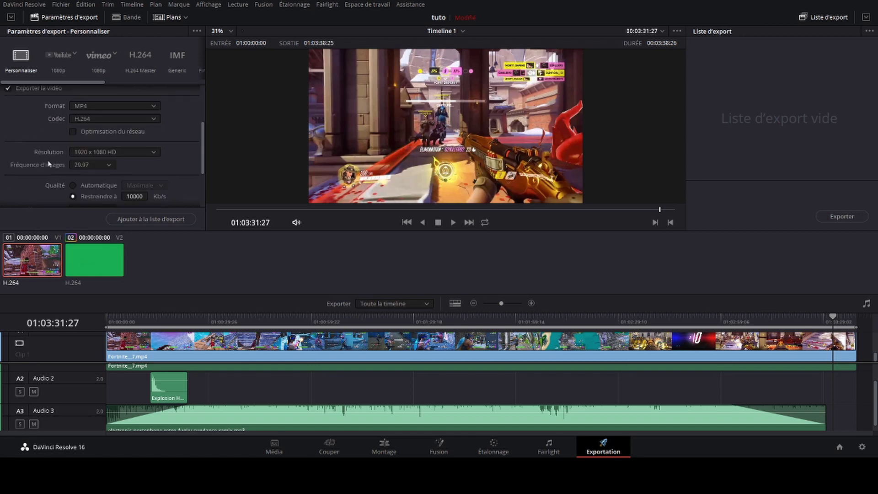
scroll(51, 161, up, 5)
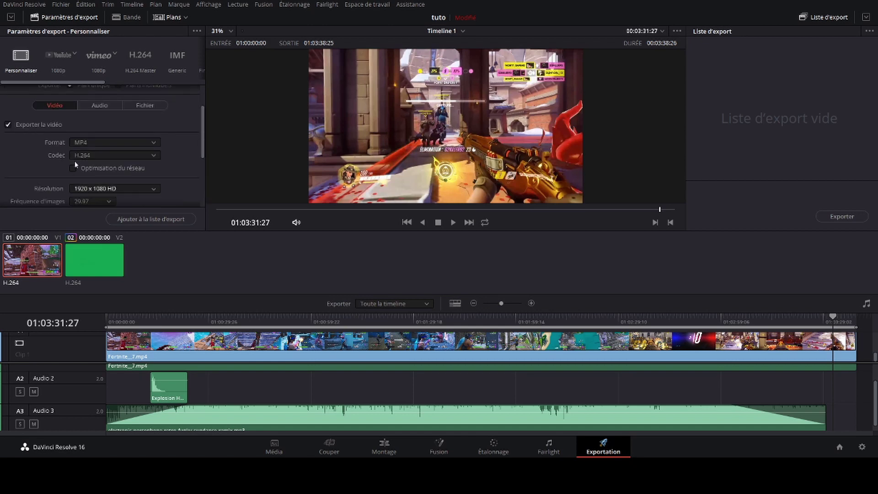
scroll(84, 155, down, 1)
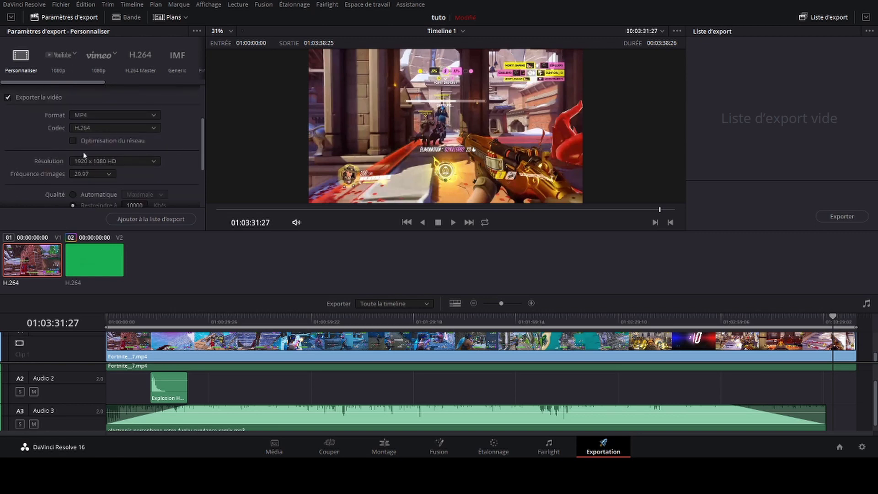
scroll(73, 151, down, 3)
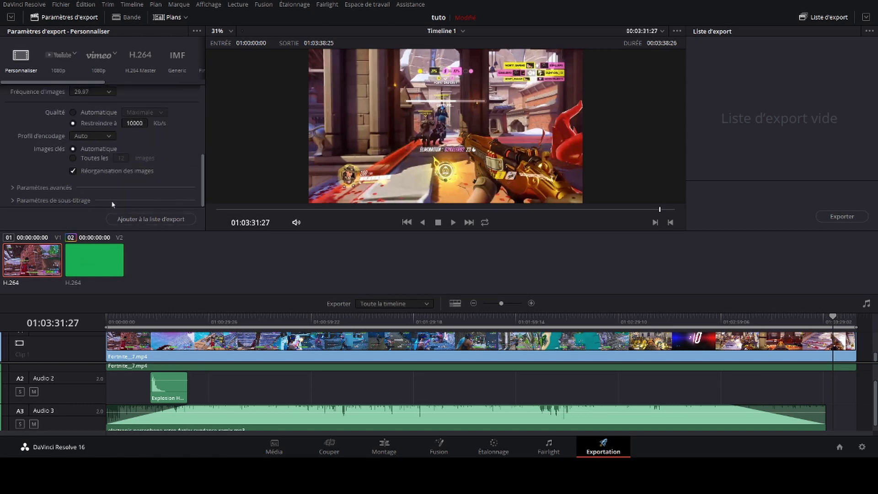
scroll(115, 151, up, 6)
scroll(44, 118, down, 1)
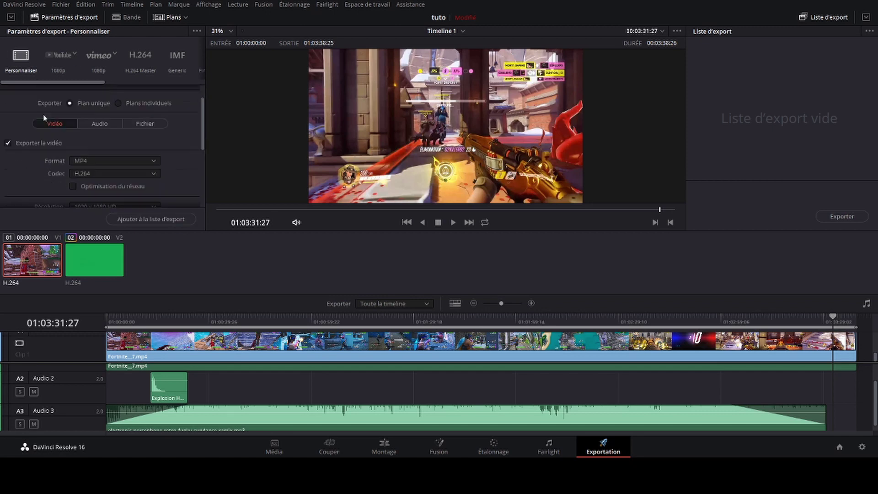
scroll(113, 197, down, 5)
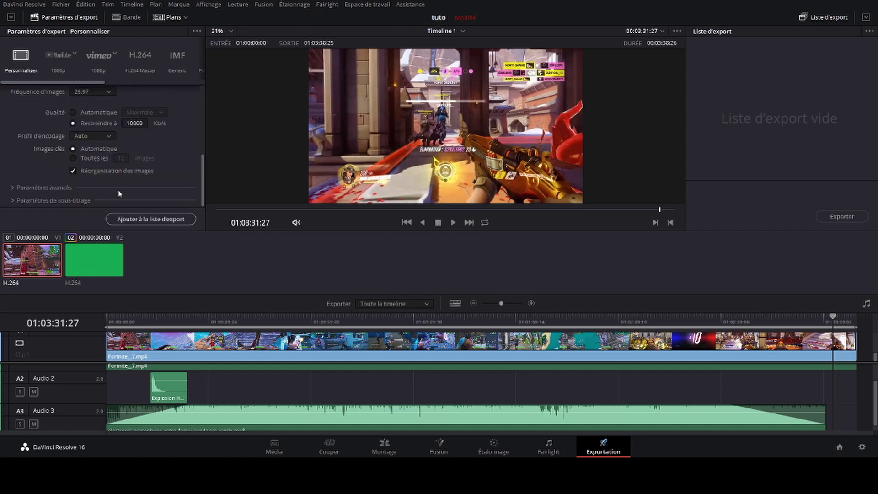
Choose the YouTube 1080p export preset, enable direct upload to YouTube, and review its description, visibility and category options
click(56, 47)
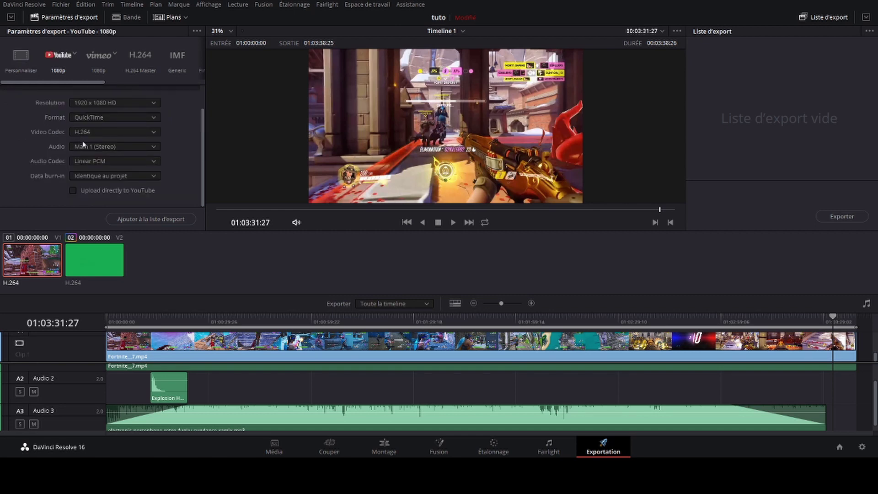
scroll(81, 154, up, 2)
scroll(74, 165, down, 2)
click(73, 190)
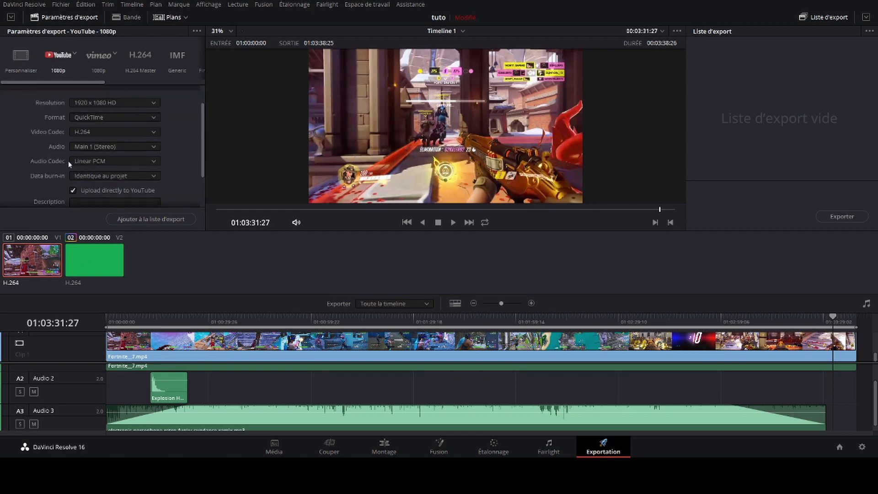
scroll(69, 164, down, 2)
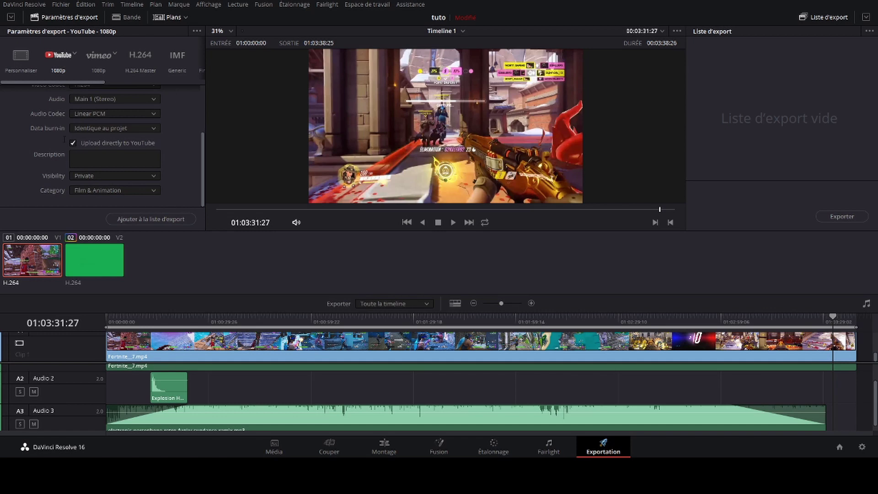
scroll(69, 137, up, 2)
scroll(76, 133, down, 2)
Switch back to the custom export settings and add the timeline to the export list
click(21, 55)
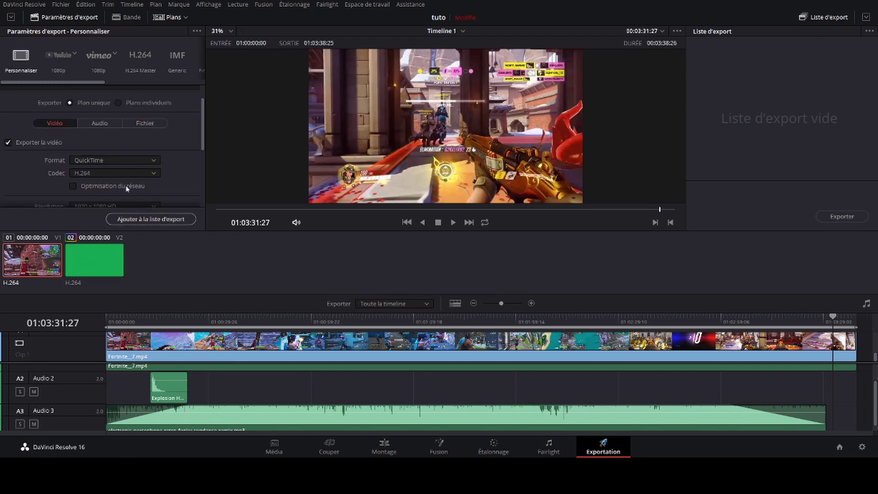
click(151, 219)
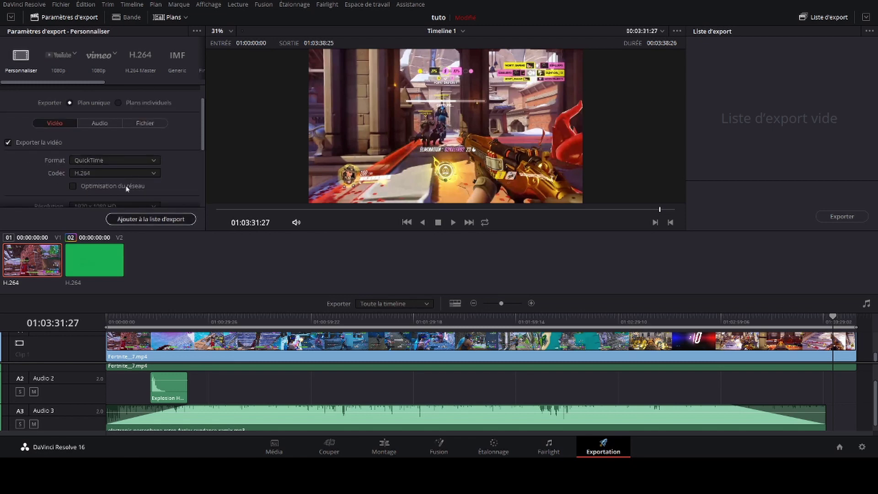